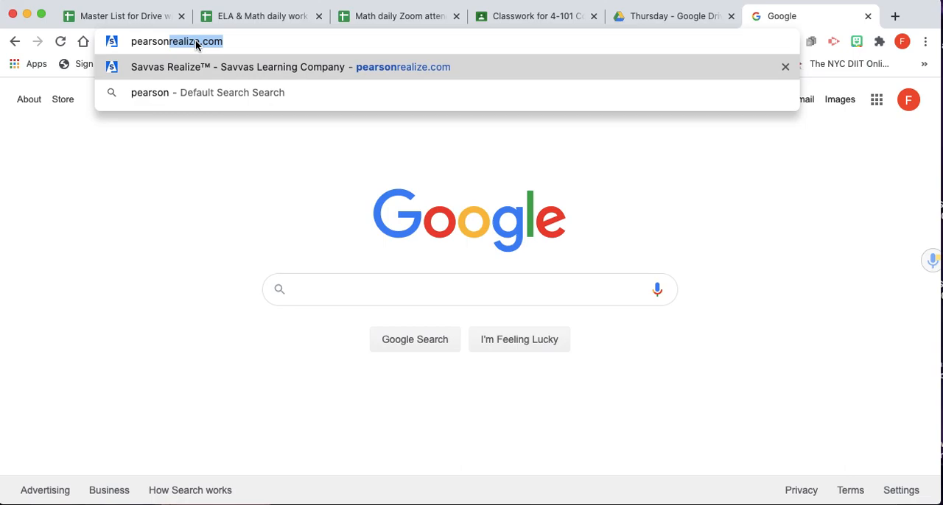
Go to pearsonrealize.com and open the sign-in page
left_click(244, 40)
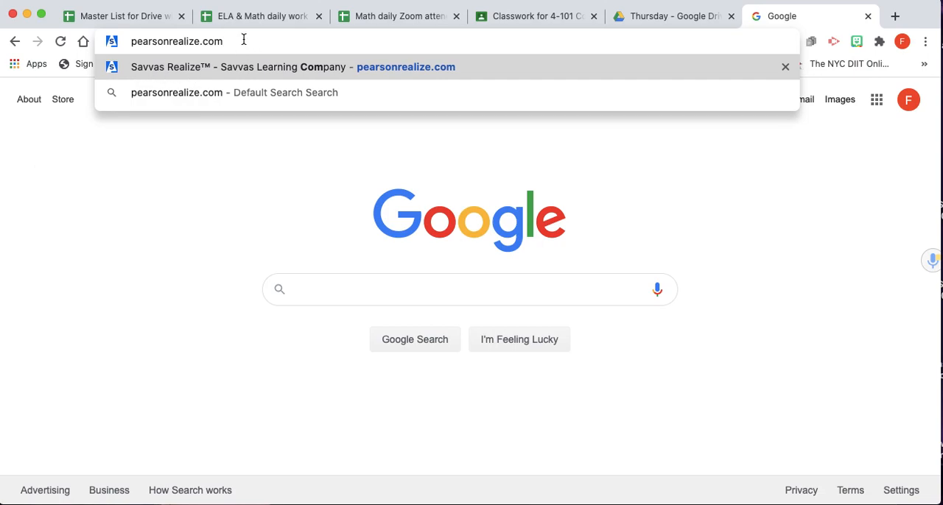
key("Return")
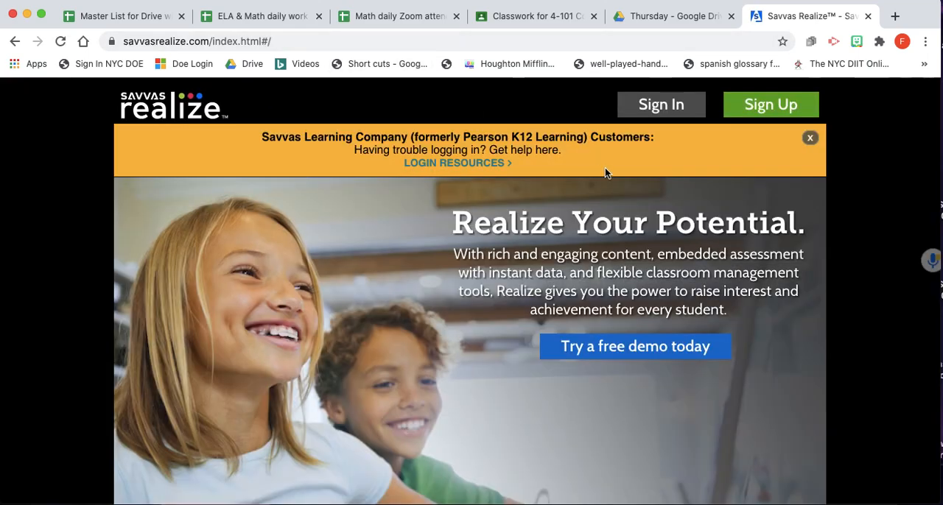
left_click(662, 110)
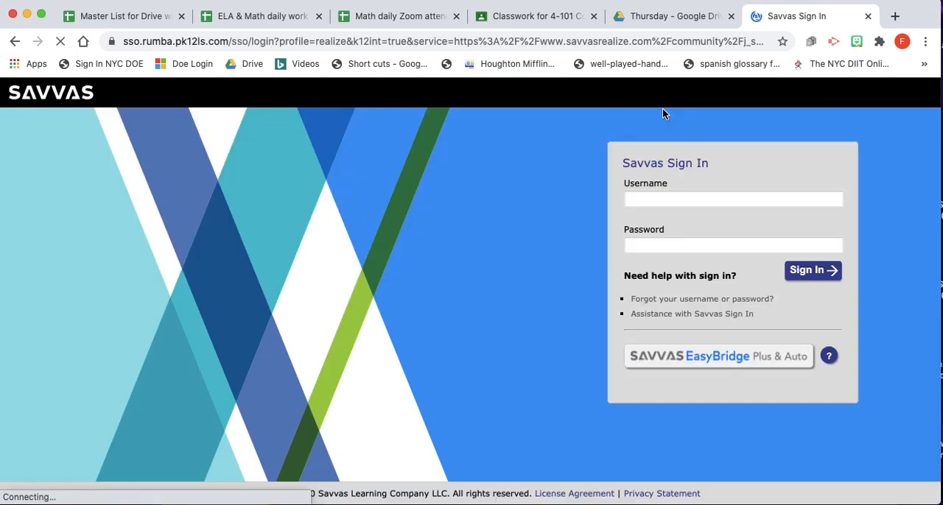
Sign in to Savvas Realize with the teacher's saved username and the account password
left_click(651, 202)
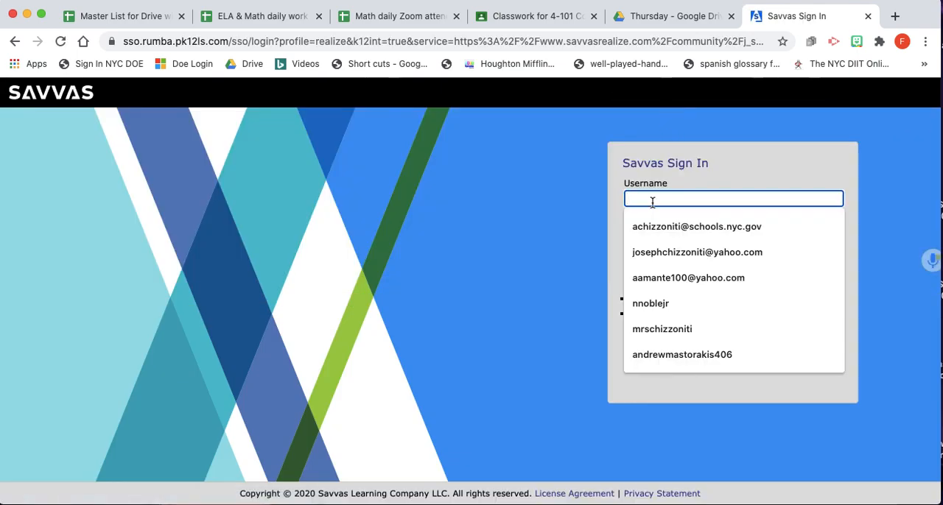
left_click(674, 226)
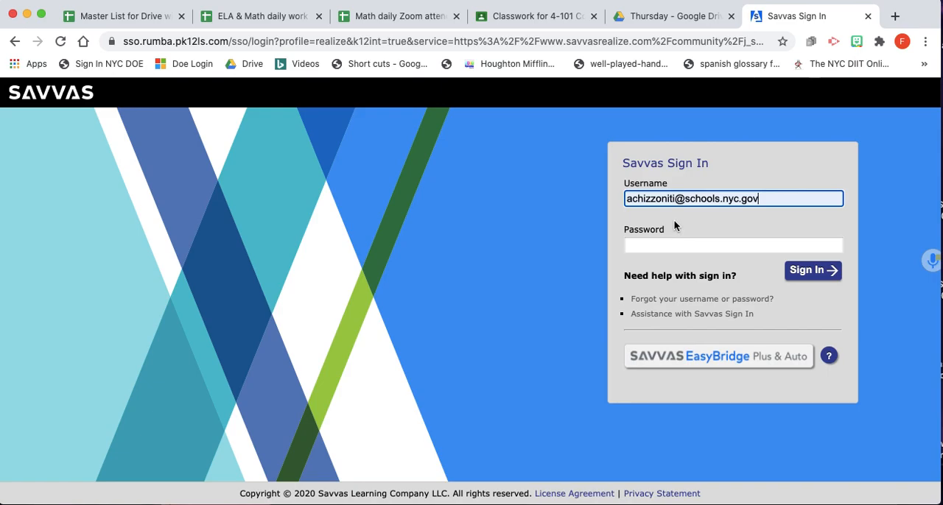
left_click(667, 246)
type("•••••••")
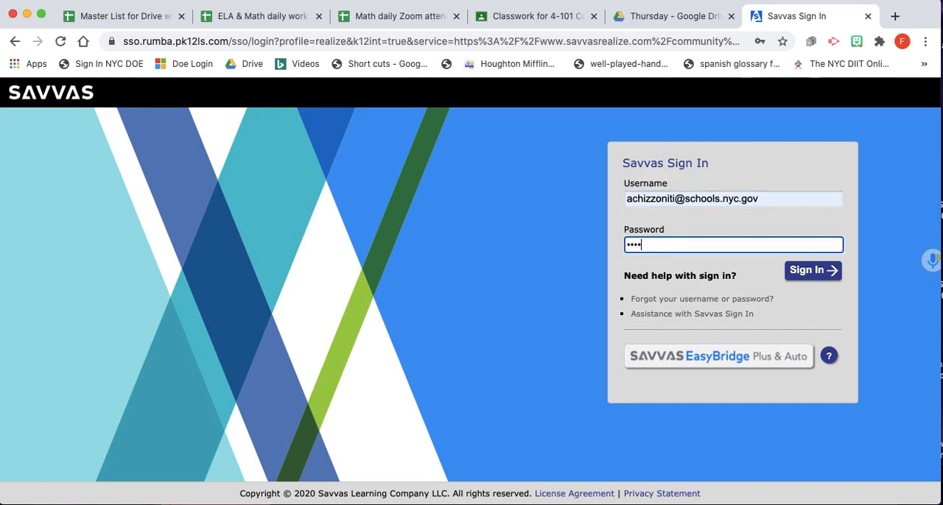
type("•••••••")
left_click(810, 272)
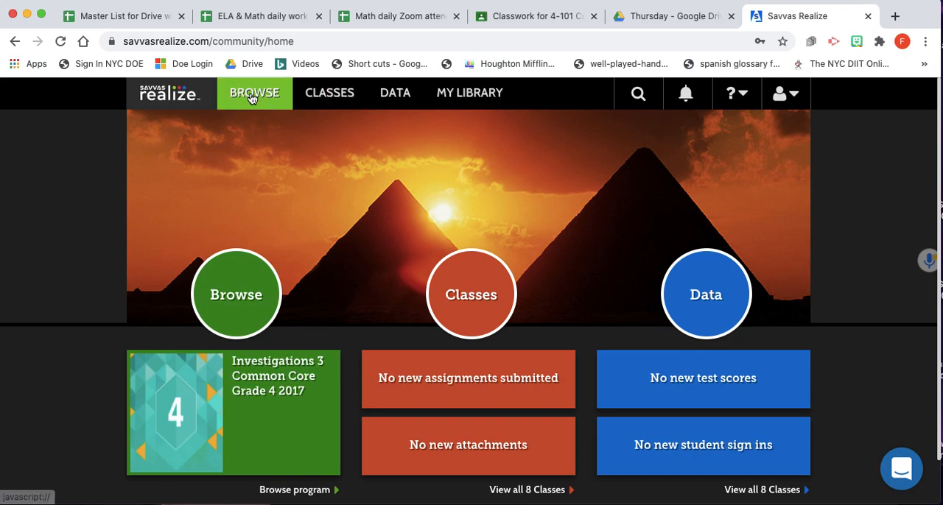
Open the class list and start importing classes from Google Classroom
left_click(327, 98)
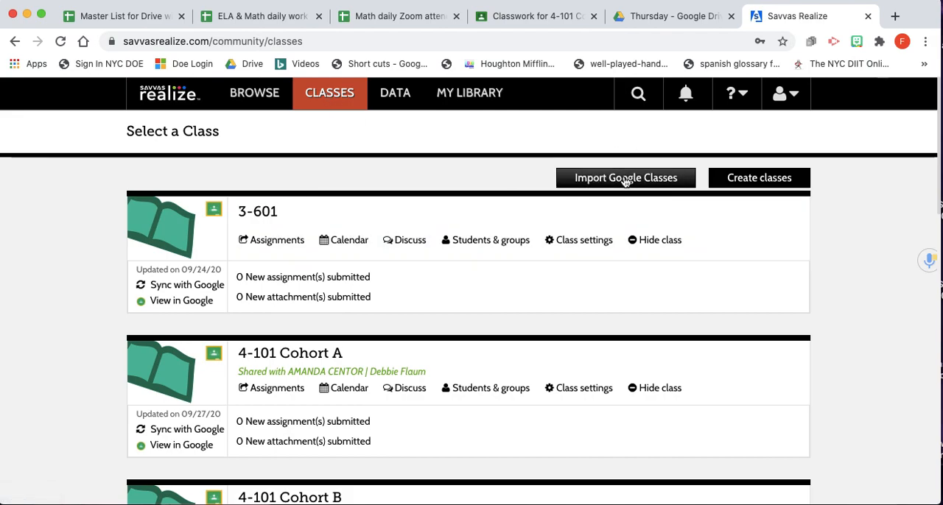
scroll(482, 308, "down", 5)
scroll(482, 314, "up", 5)
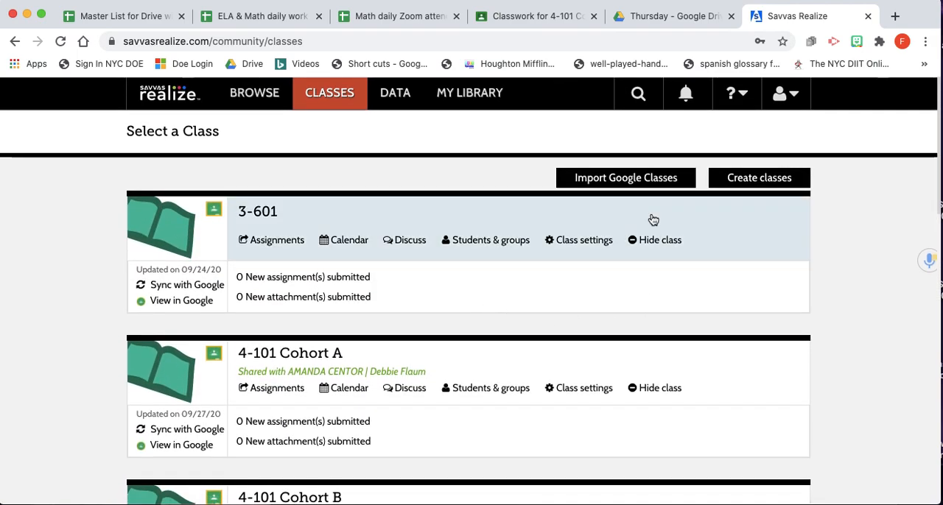
left_click(602, 180)
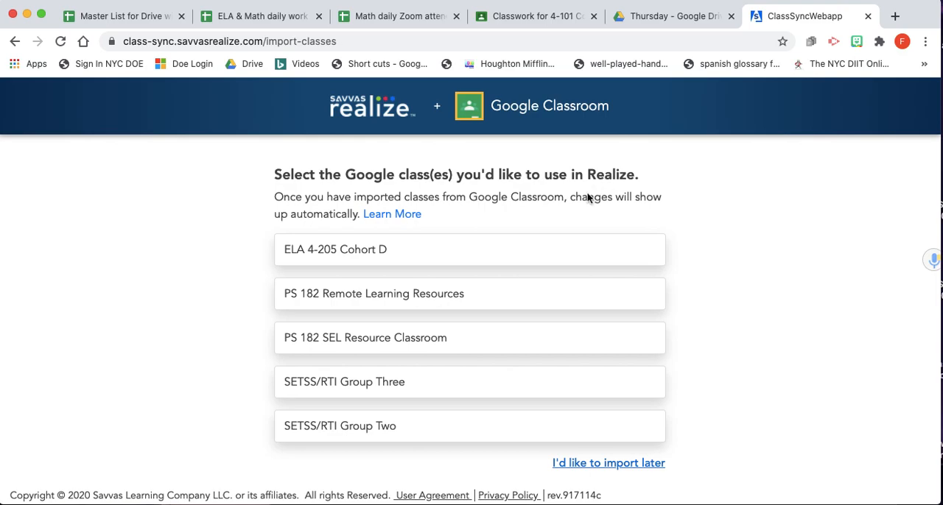
Import the class ELA 4-205 Cohort D with the Investigations 3 Common Core 2017 programs for Grades 4, 3 and 5
left_click(368, 253)
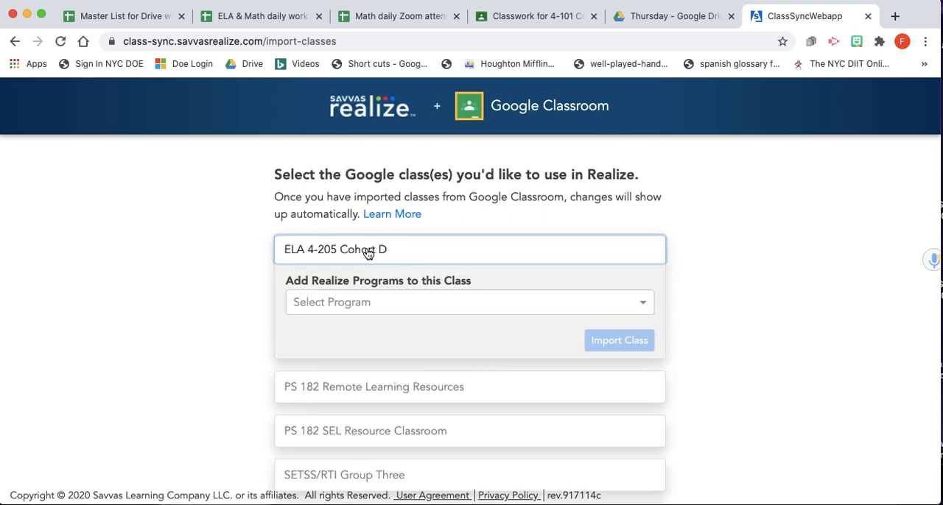
left_click(419, 305)
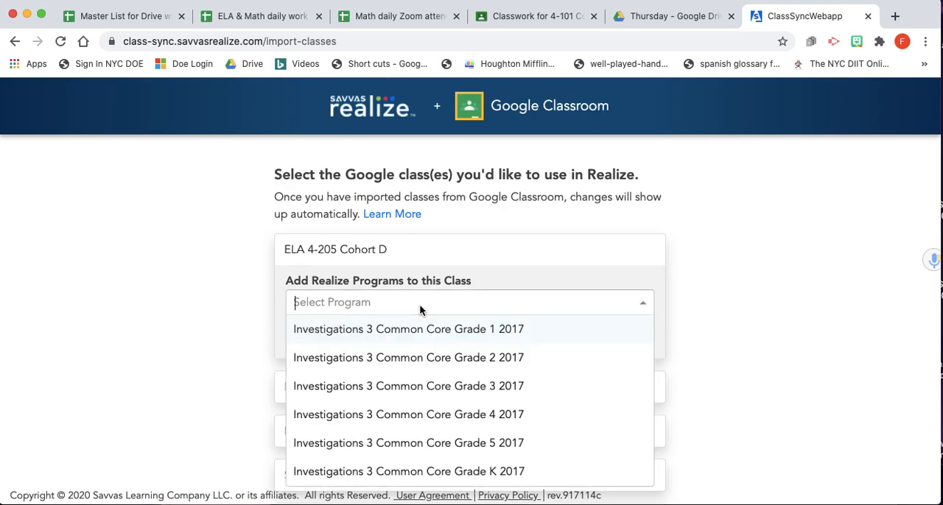
left_click(492, 418)
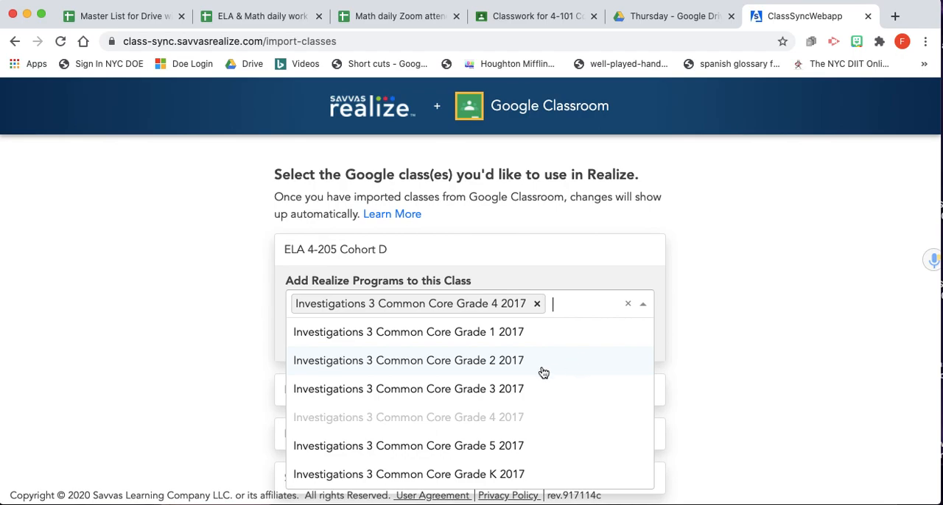
left_click(488, 390)
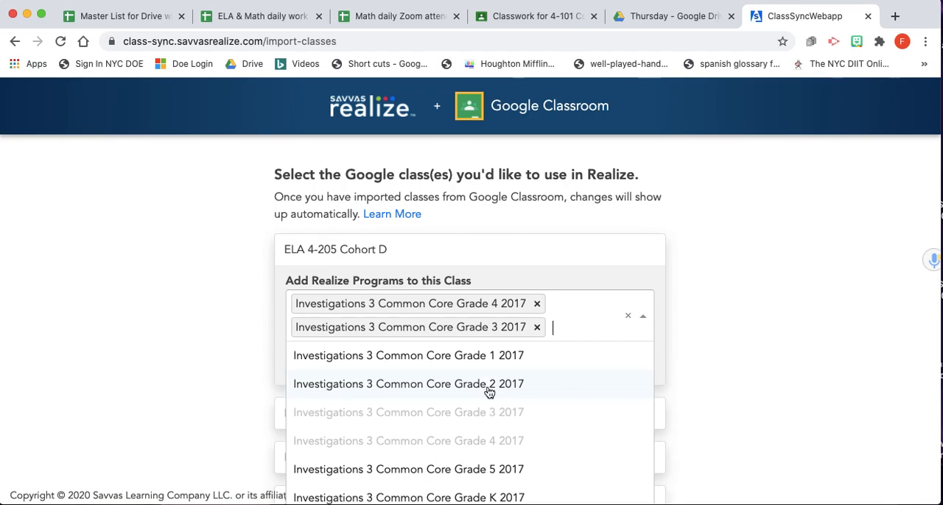
left_click(488, 471)
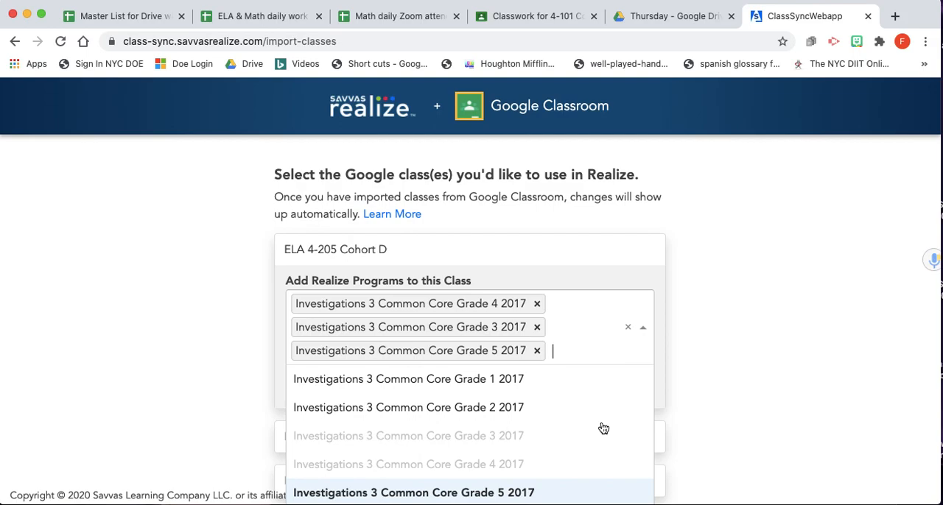
left_click(747, 357)
left_click(632, 390)
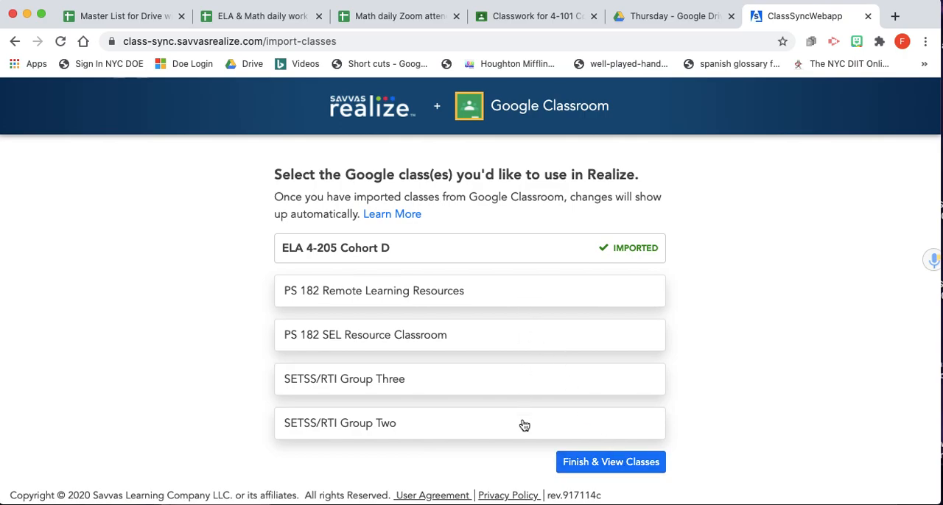
Finish the Google class import and check the class list for ELA 4-205 Cohort D
left_click(601, 463)
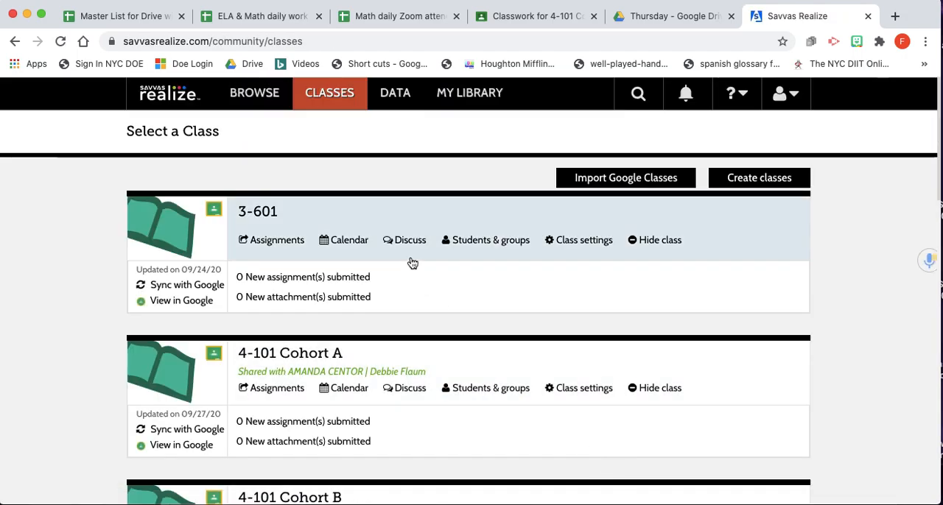
scroll(384, 244, "down", 1)
scroll(383, 245, "down", 6)
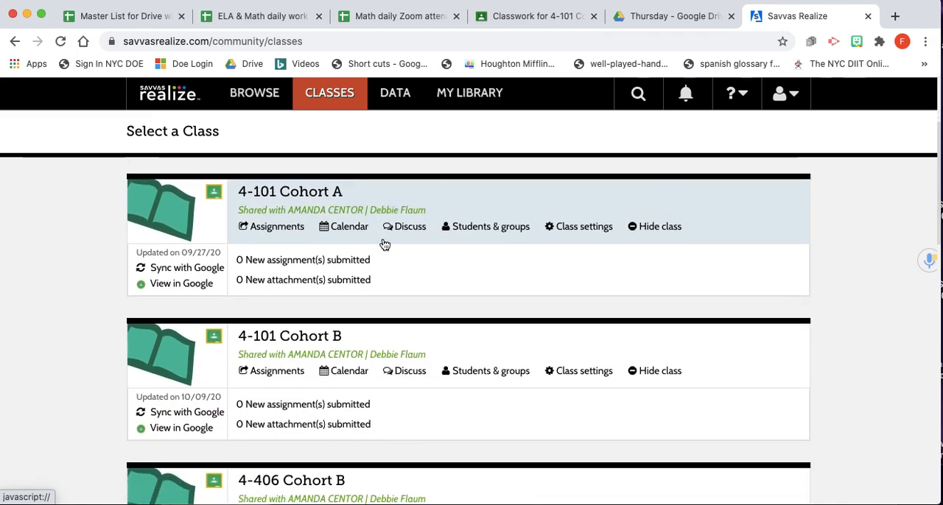
scroll(384, 244, "down", 8)
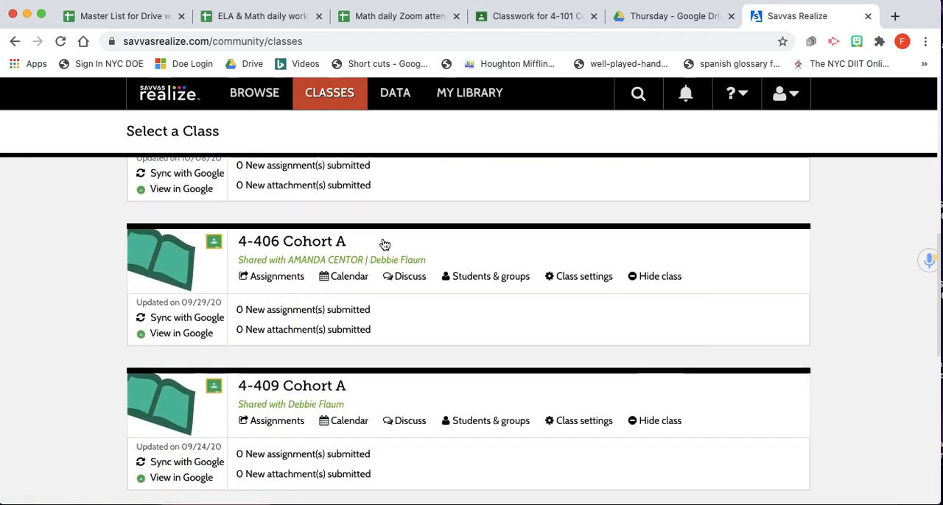
scroll(383, 243, "down", 1)
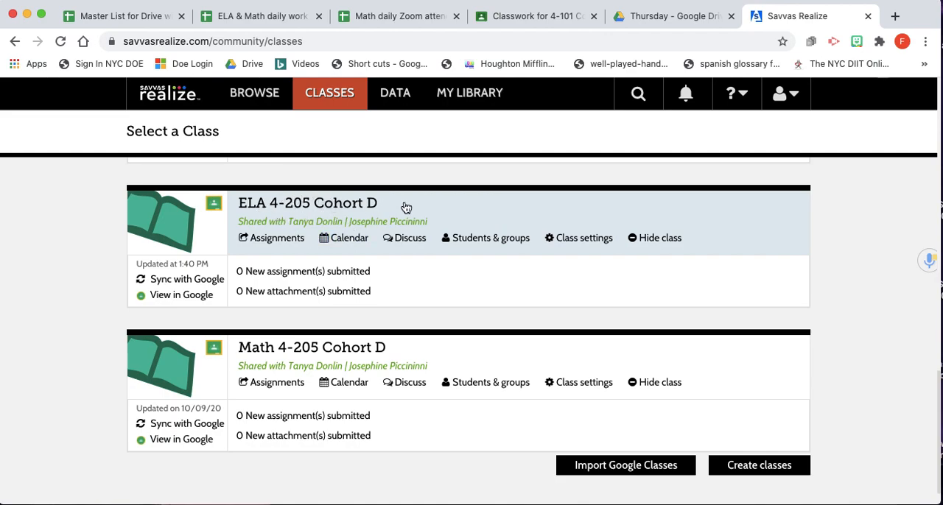
scroll(404, 206, "up", 15)
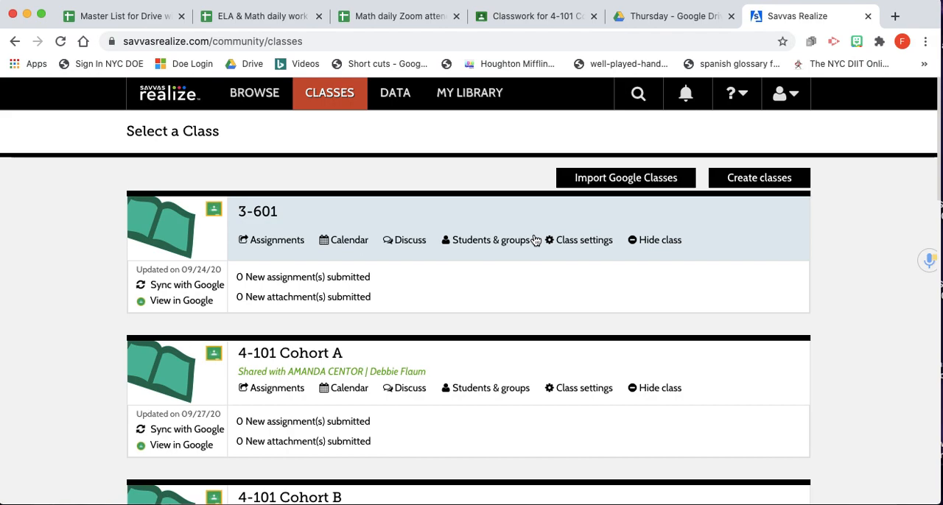
Open the assignments of the class 4-101 Cohort B
scroll(427, 265, "down", 3)
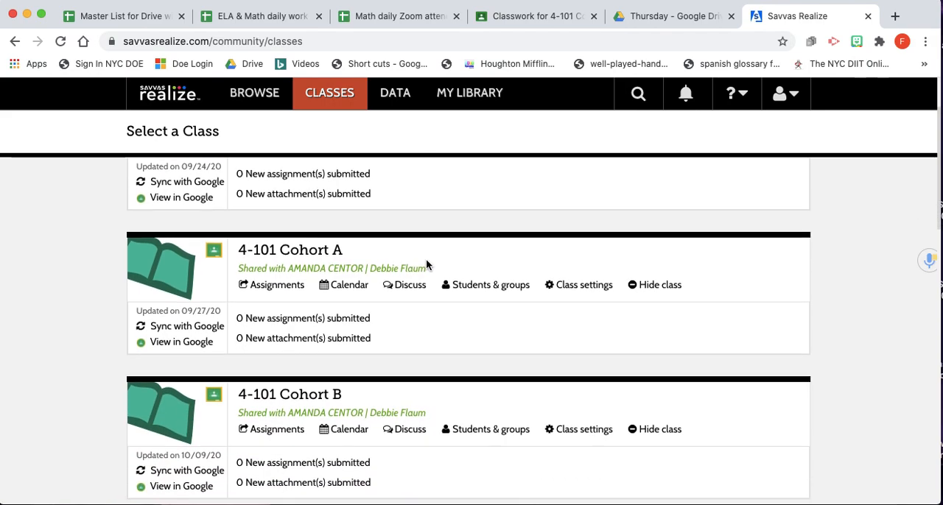
scroll(425, 266, "down", 3)
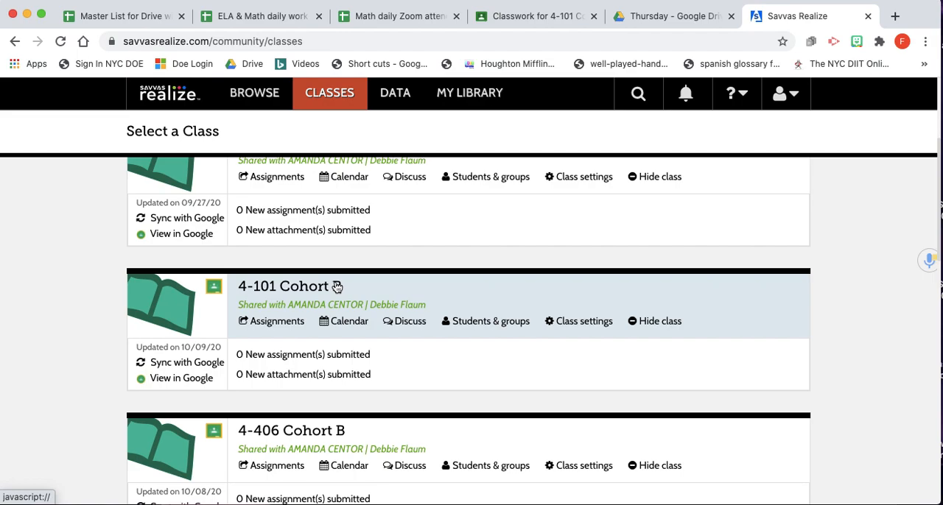
left_click(276, 322)
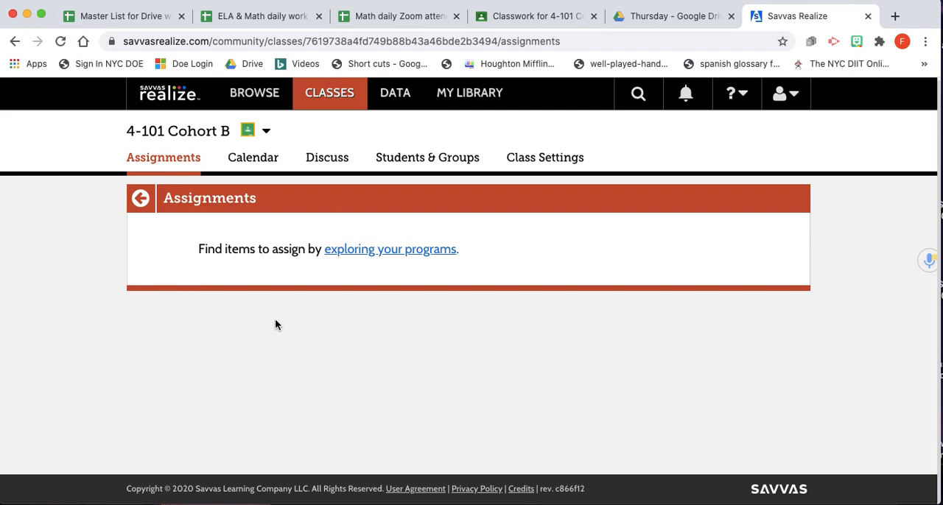
Browse the Investigations 3 Common Core Grade 4 2017 program and open Unit 6 - Fraction Cards and Decimal Grids
left_click(261, 94)
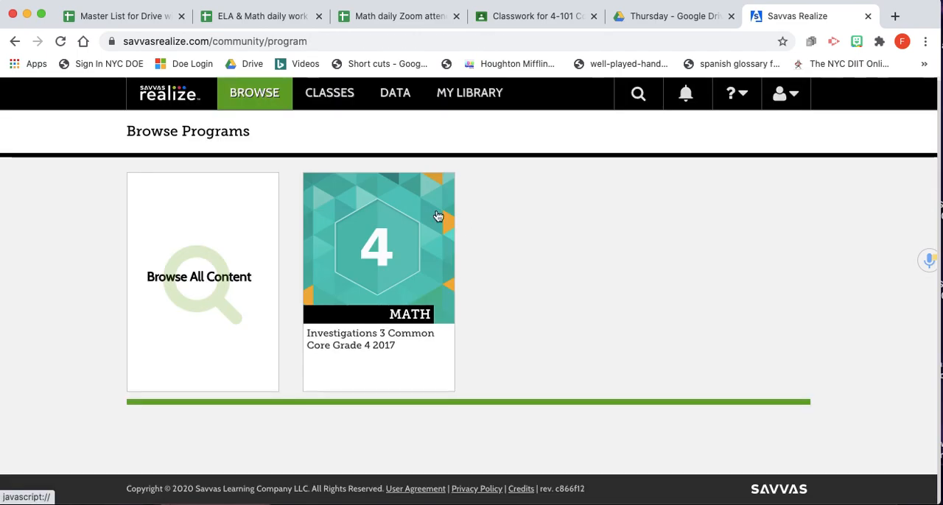
left_click(402, 258)
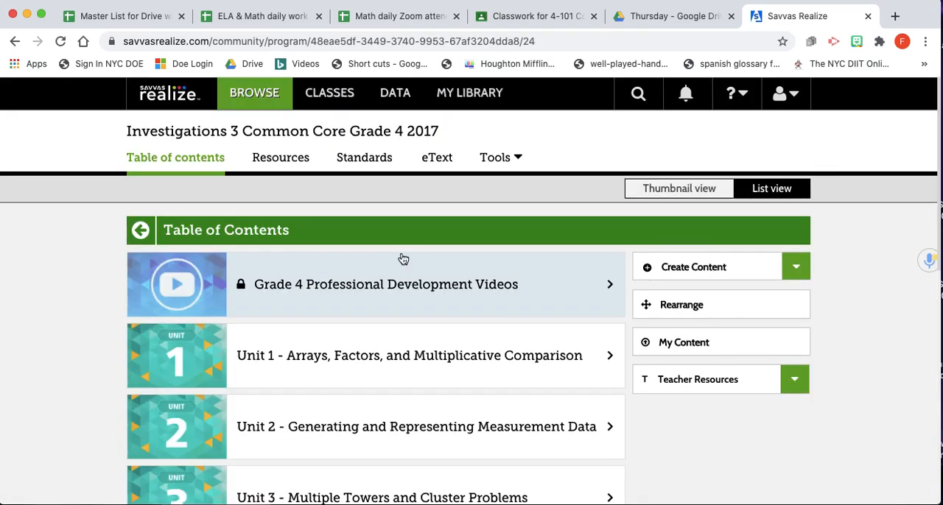
scroll(403, 258, "down", 10)
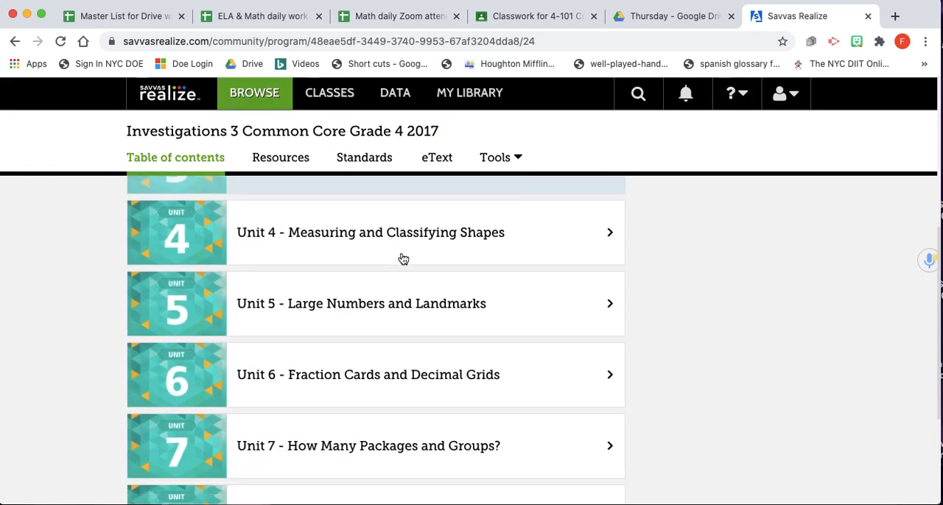
scroll(402, 258, "up", 10)
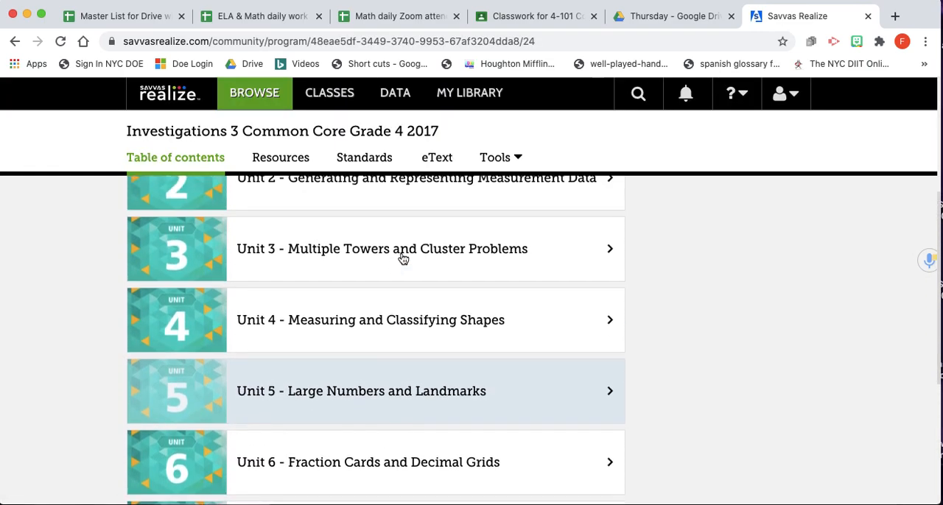
scroll(403, 258, "down", 5)
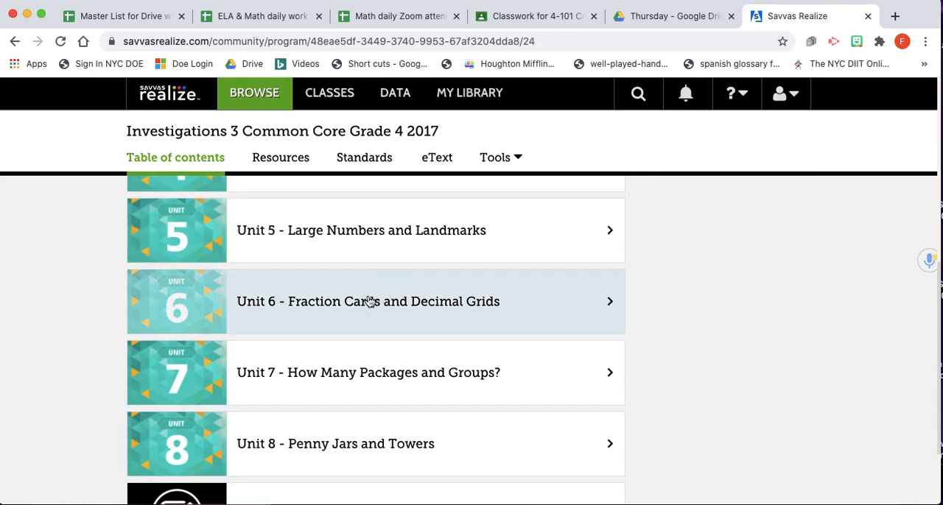
left_click(312, 302)
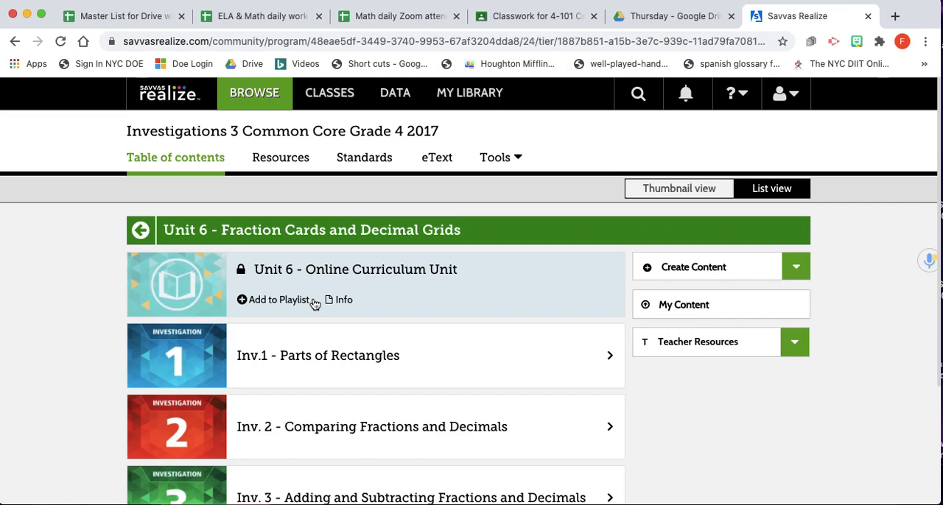
Open session S1.5 - Equivalent Fractions and Decimals within Inv.1 - Parts of Rectangles
scroll(314, 304, "down", 2)
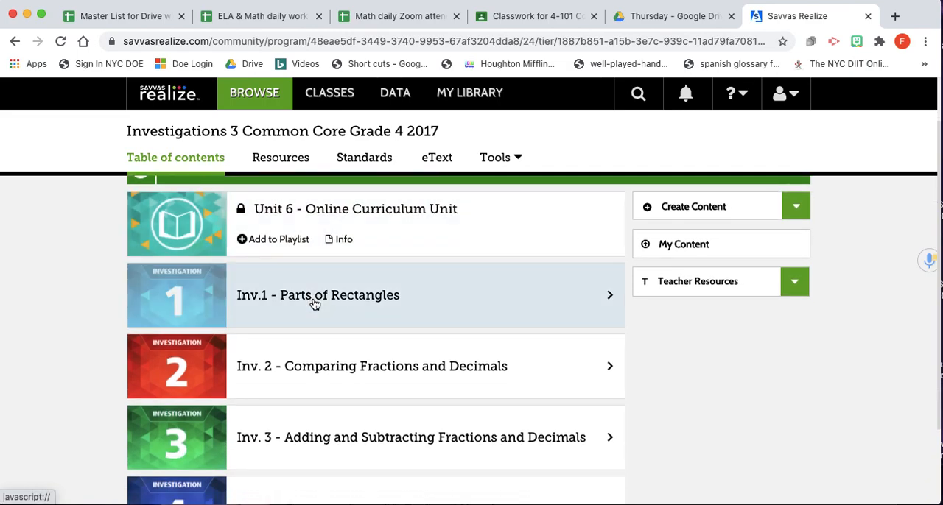
scroll(314, 304, "down", 3)
scroll(315, 304, "up", 3)
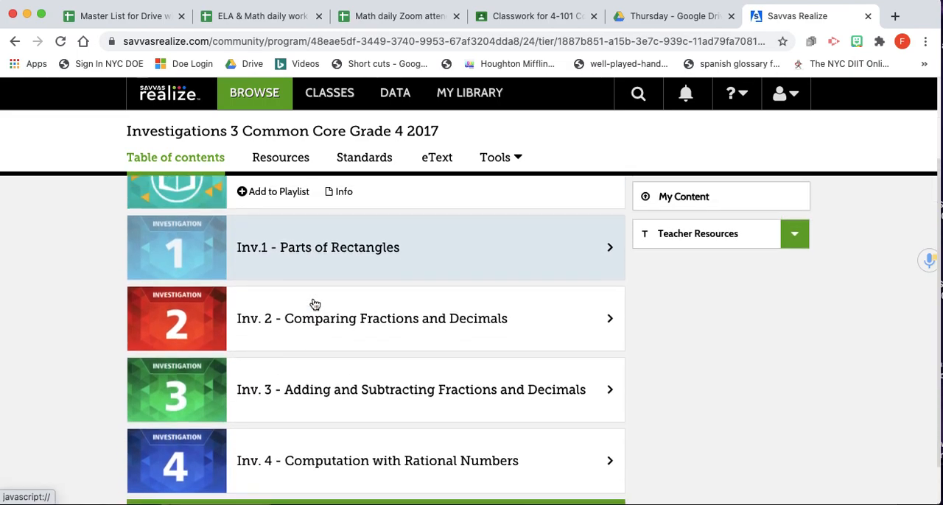
left_click(308, 293)
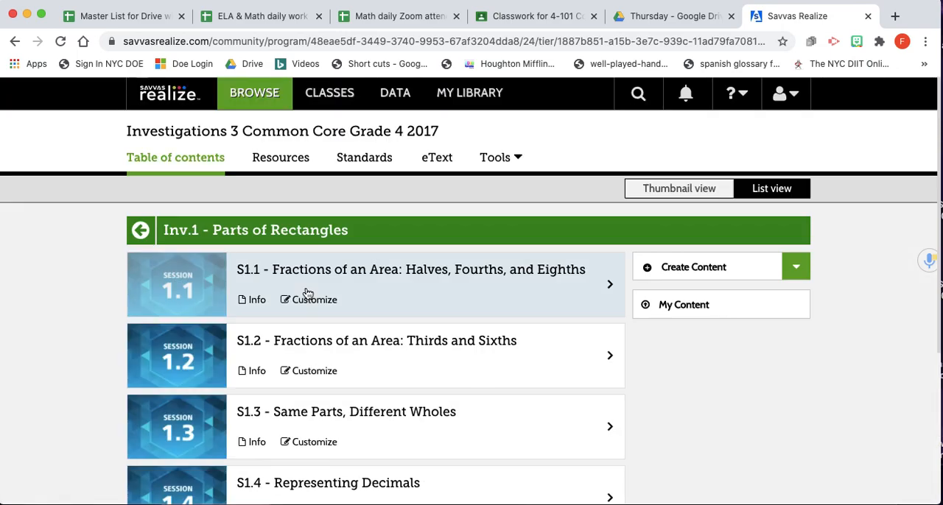
scroll(406, 315, "down", 5)
scroll(407, 315, "down", 2)
left_click(373, 327)
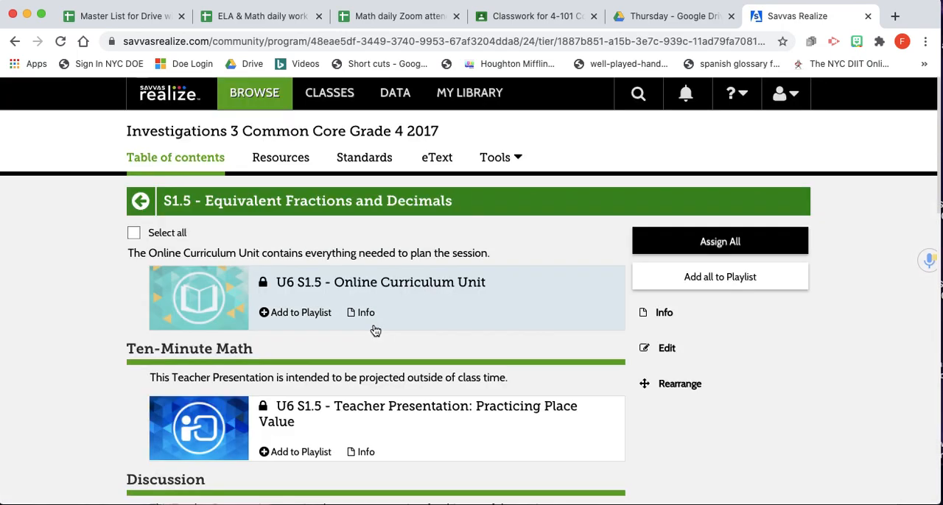
scroll(375, 331, "down", 3)
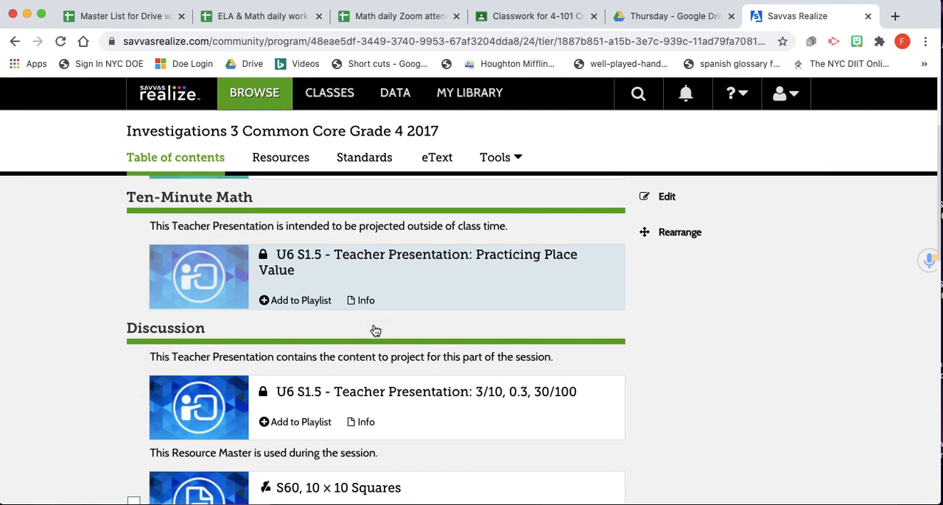
Review the activities listed in session S1.5, from the Discussion section through Math Workshop to Session Follow-Up
scroll(374, 331, "down", 5)
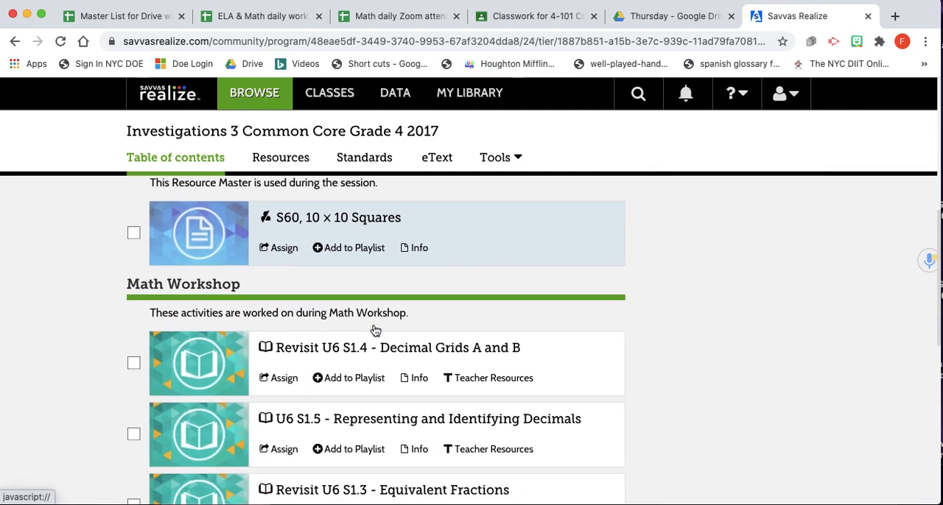
scroll(375, 330, "down", 3)
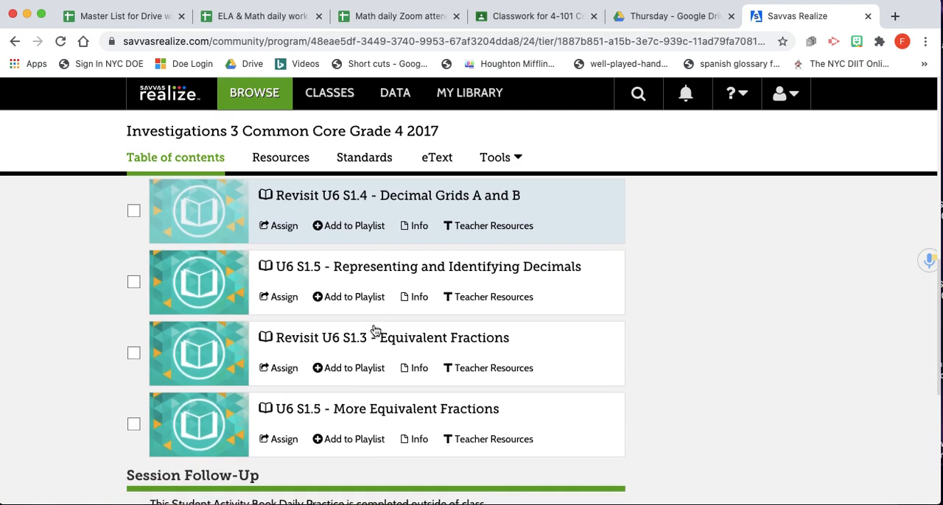
scroll(375, 331, "down", 3)
scroll(375, 330, "down", 4)
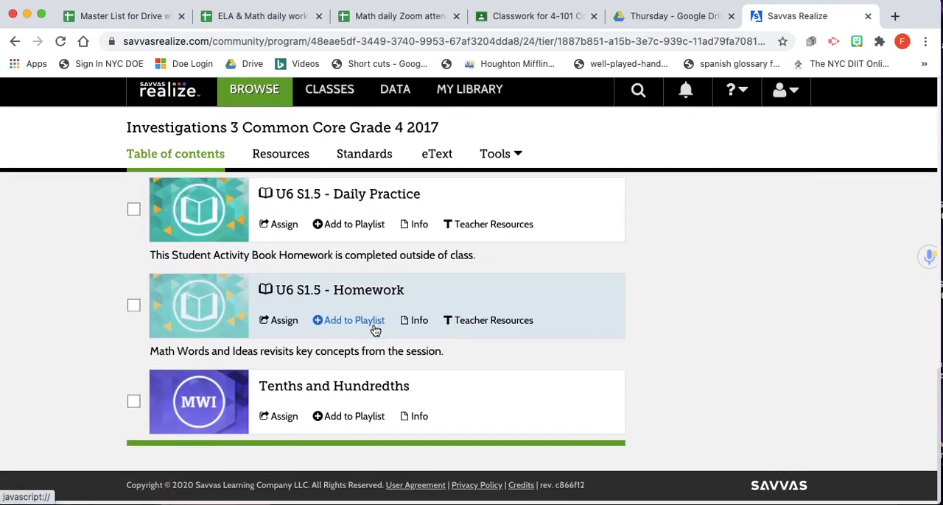
scroll(375, 330, "up", 4)
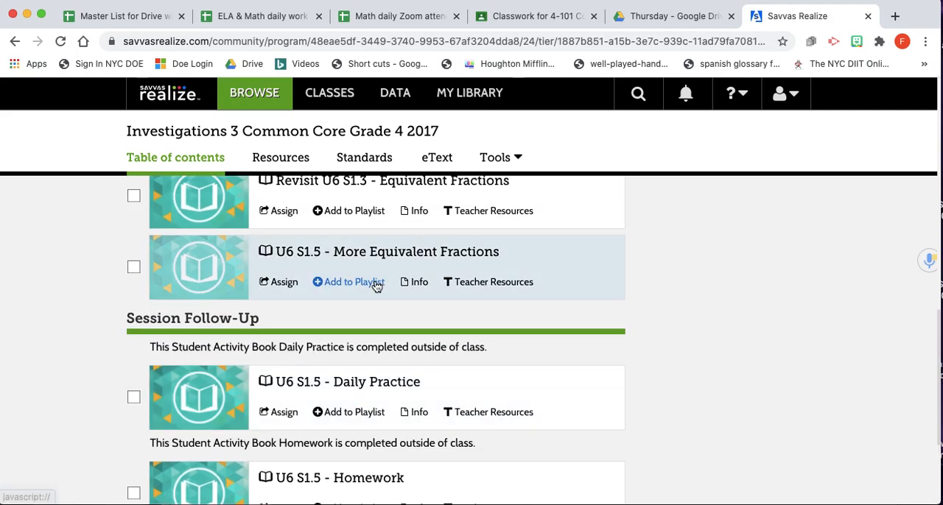
scroll(375, 286, "up", 3)
scroll(375, 285, "down", 4)
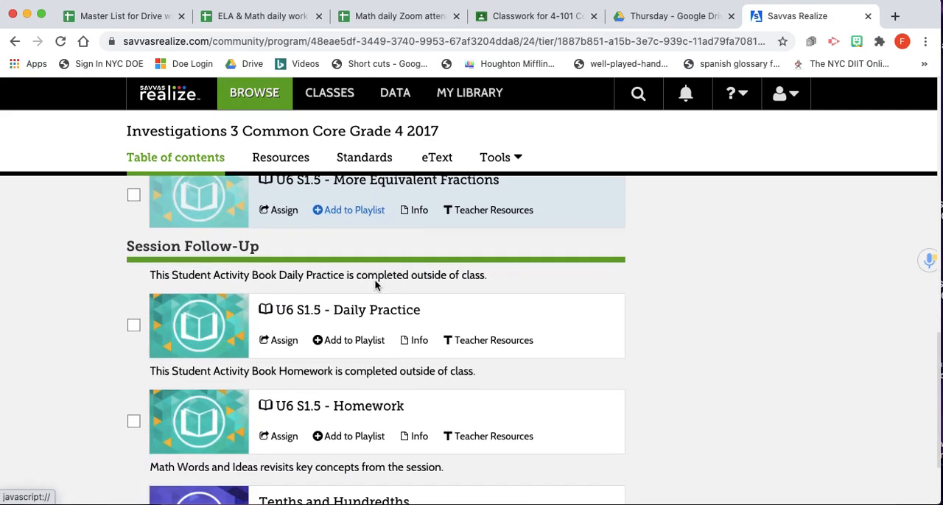
scroll(375, 286, "down", 2)
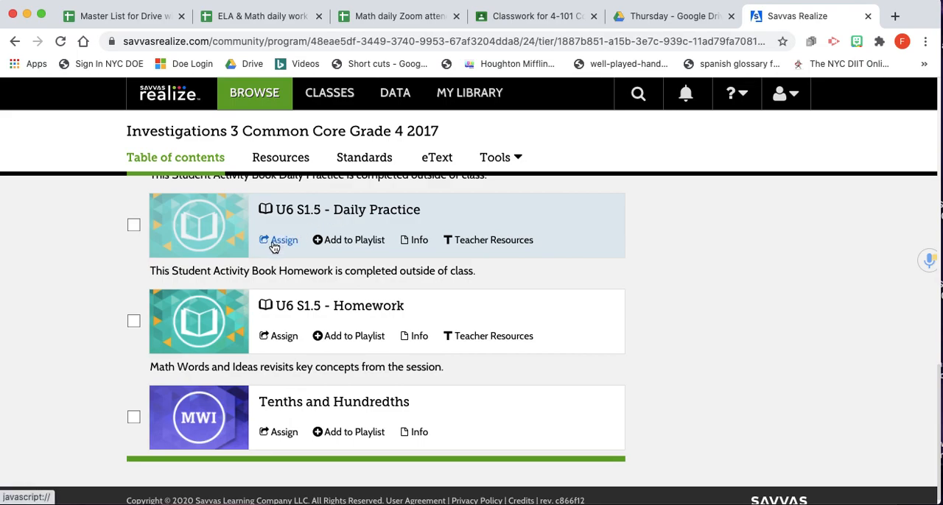
Open the U6 S1.5 - Daily Practice activity and examine its addition and subtraction problems
left_click(134, 231)
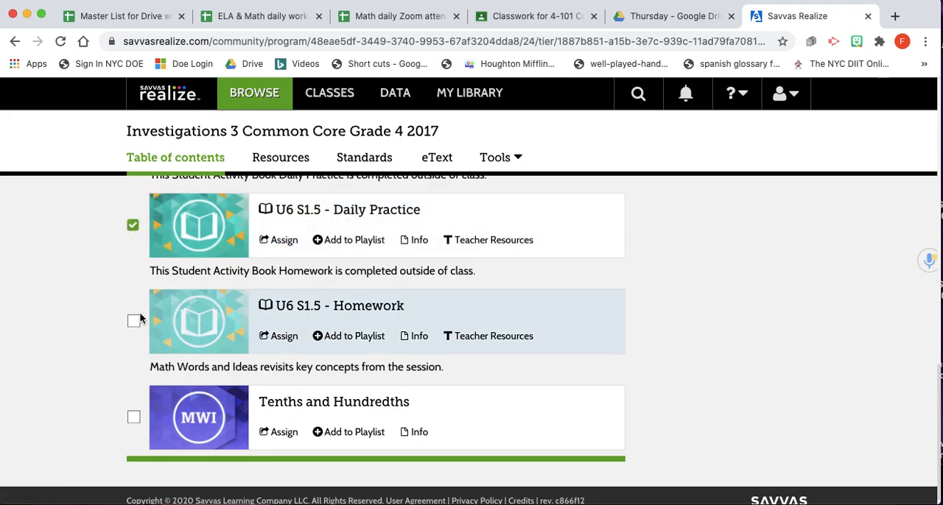
left_click(133, 225)
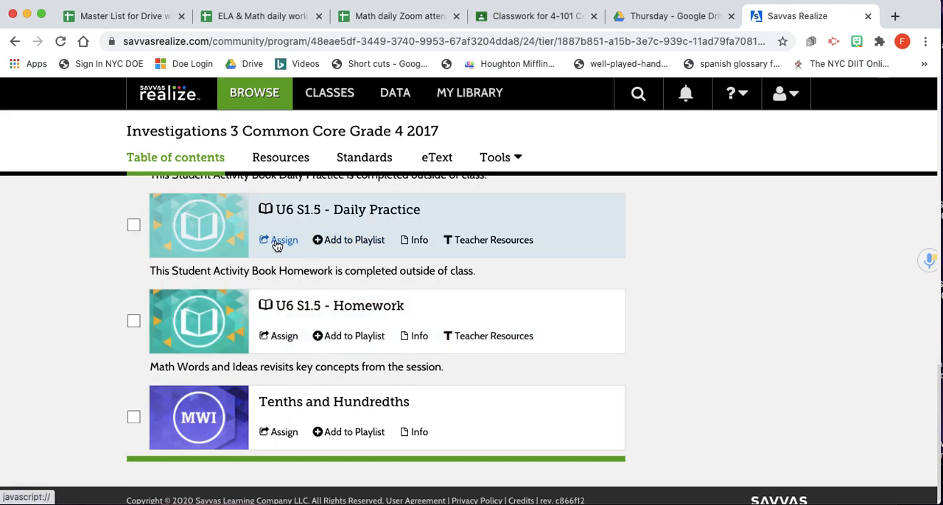
left_click(296, 209)
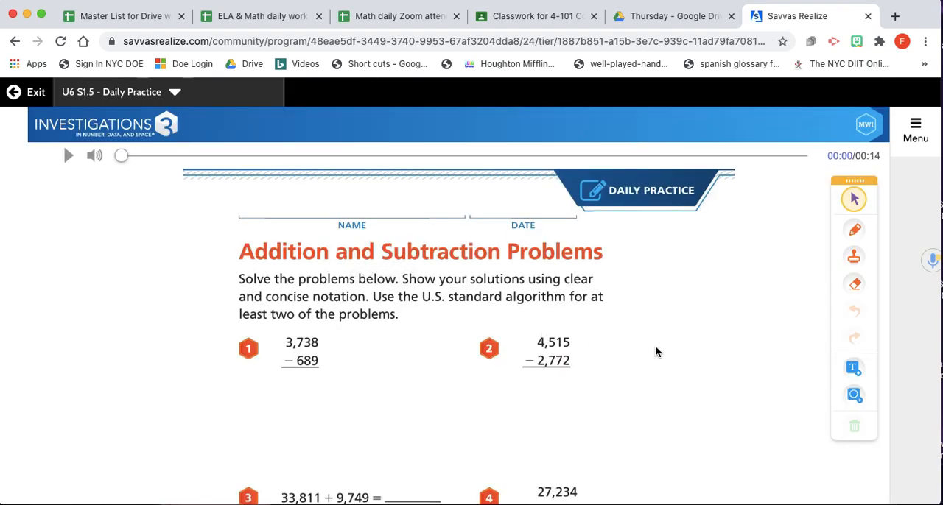
scroll(653, 352, "down", 2)
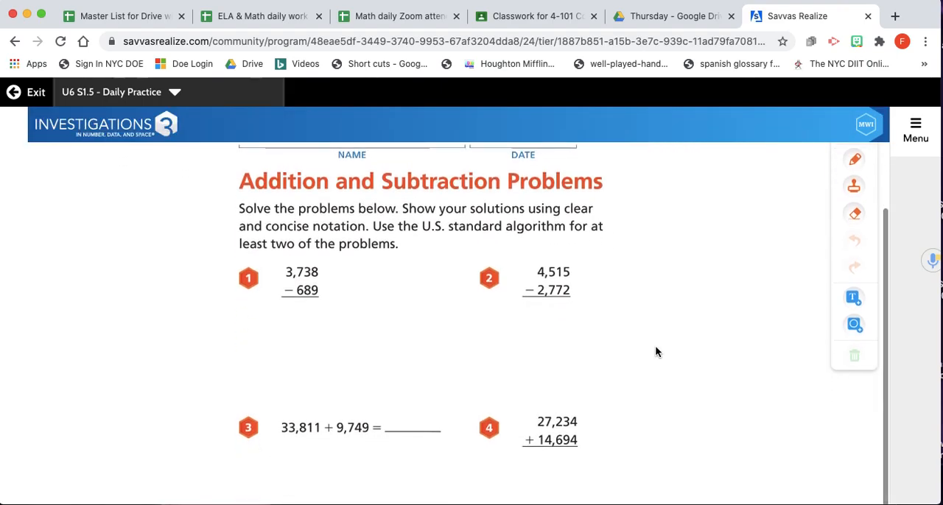
scroll(655, 351, "up", 2)
scroll(656, 351, "down", 2)
scroll(655, 351, "up", 2)
scroll(655, 352, "down", 2)
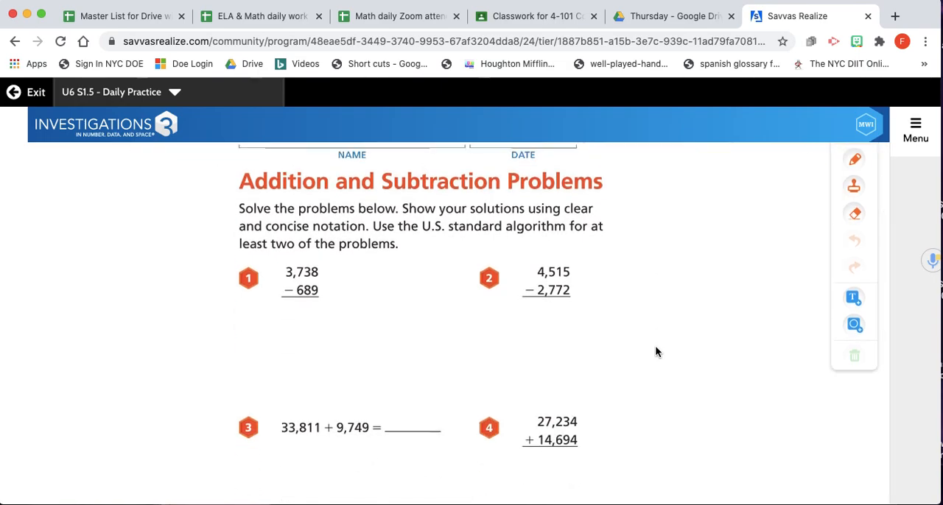
Preview the U6 S1.5 - More Equivalent Fractions activity and return to the session's contents
left_click(174, 93)
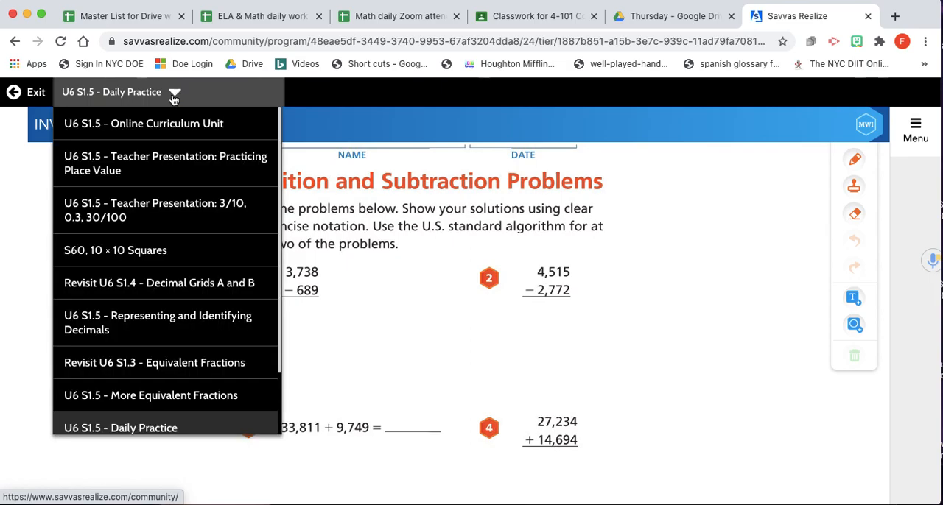
left_click(164, 398)
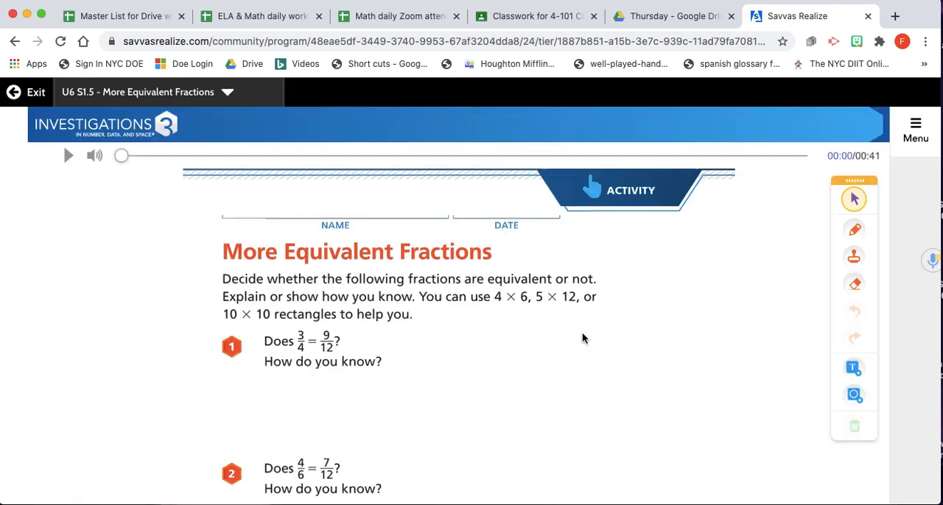
scroll(581, 338, "down", 2)
scroll(582, 338, "up", 2)
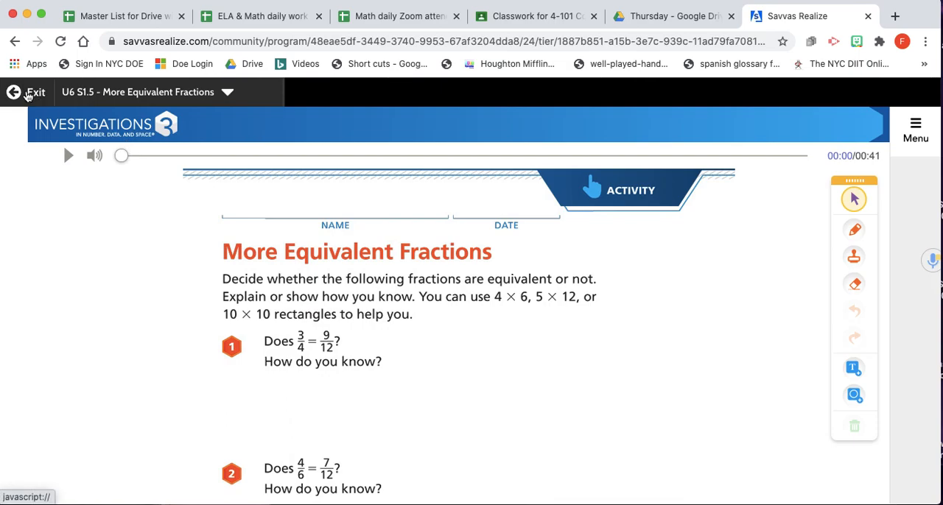
left_click(27, 94)
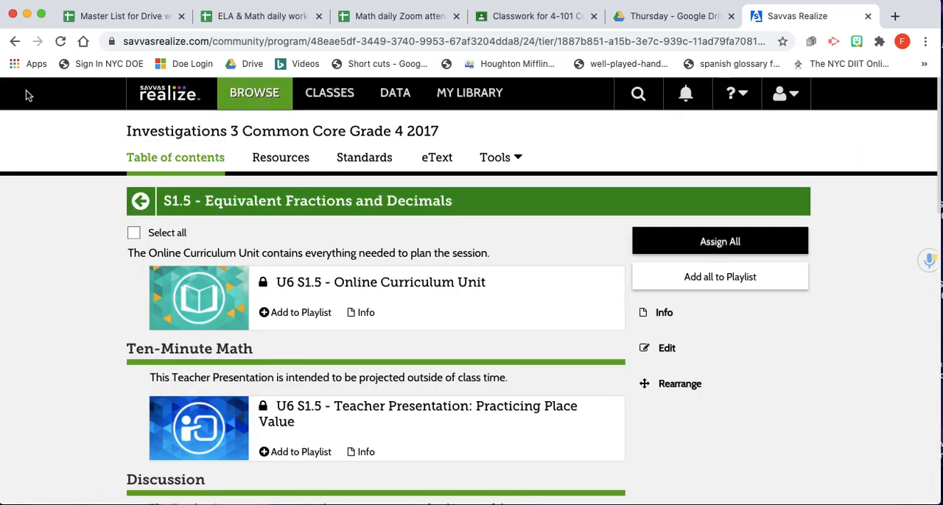
Start an assignment for U6 S1.5 - More Equivalent Fractions with start and due dates of 10/13/2020
scroll(343, 283, "down", 4)
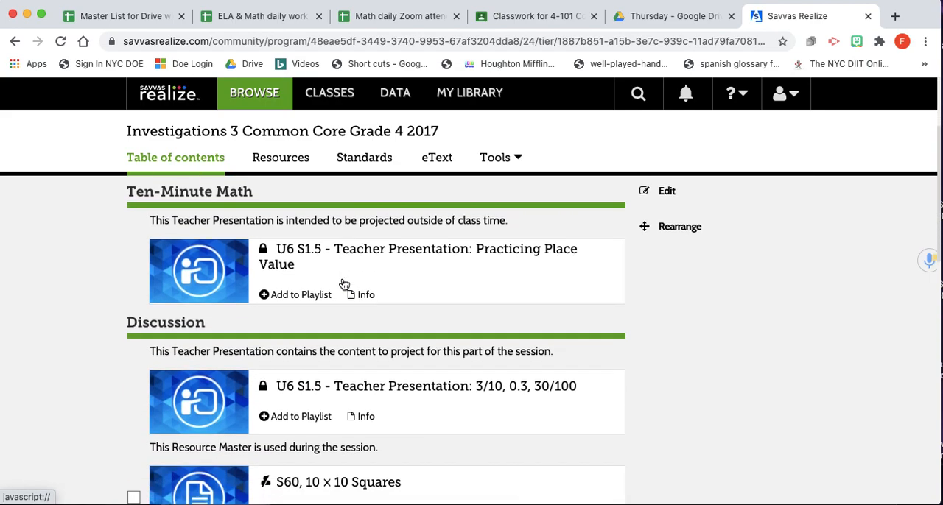
scroll(343, 284, "down", 13)
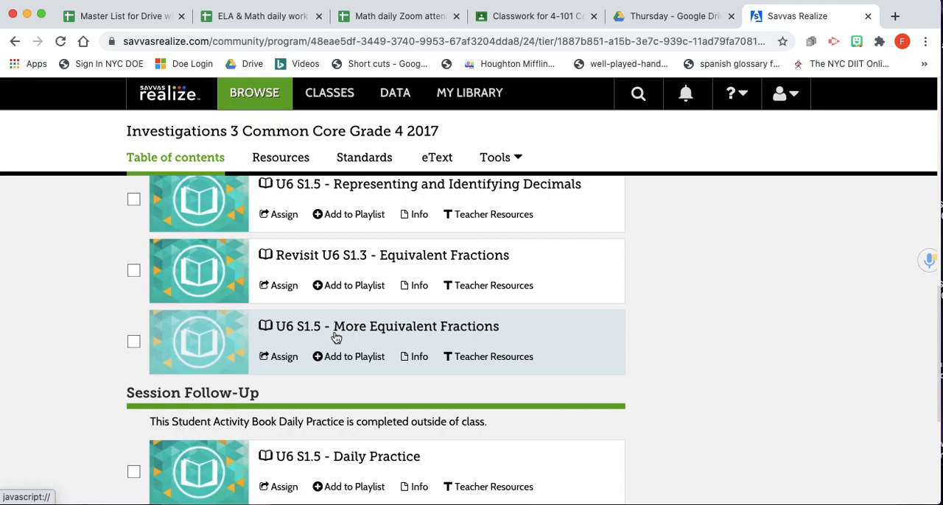
left_click(279, 357)
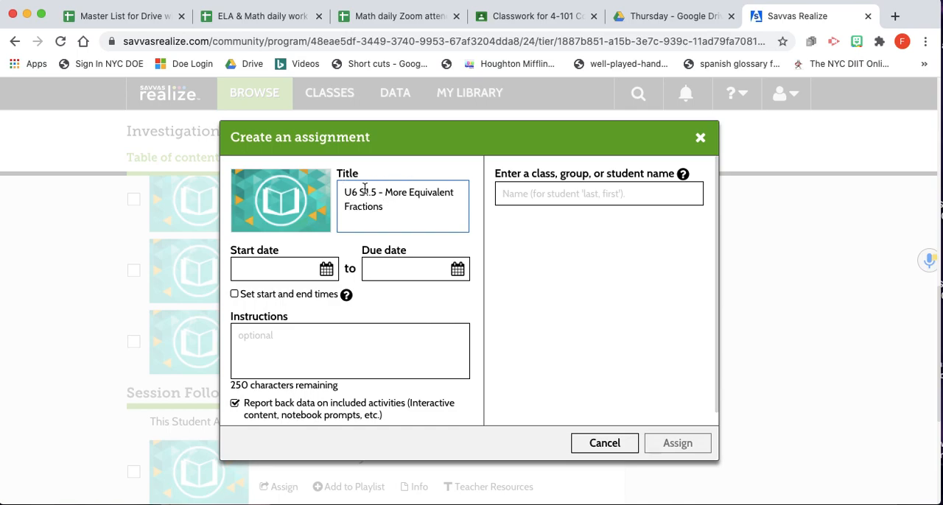
left_click(292, 269)
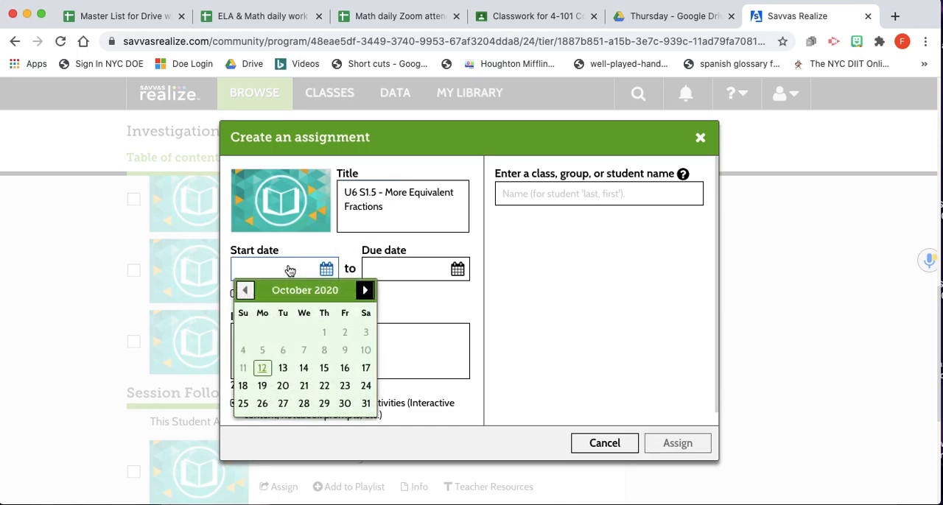
left_click(283, 369)
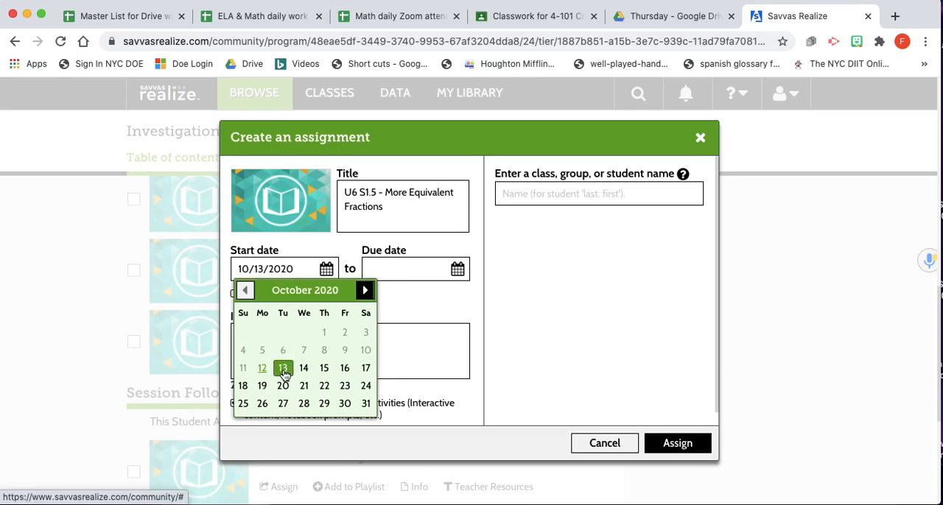
left_click(402, 272)
left_click(414, 368)
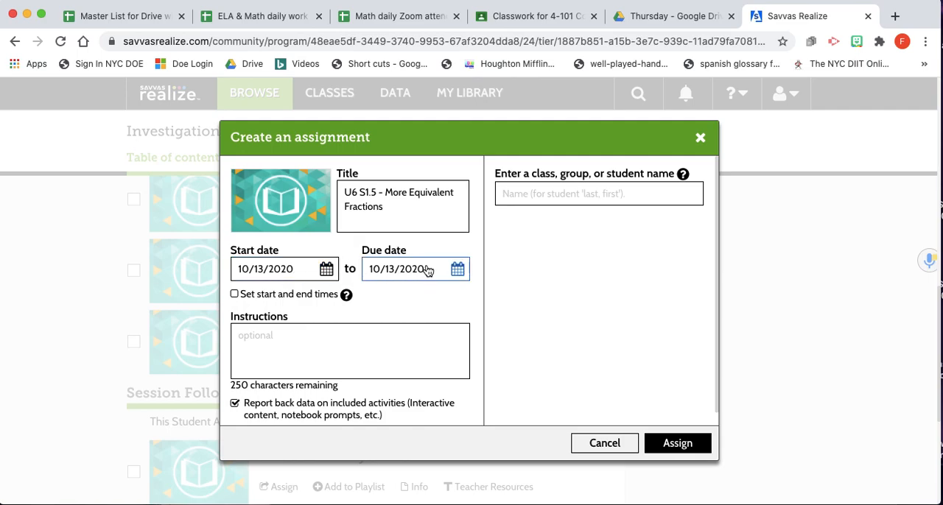
Enable start and end times for the assignment and set the due time to 3:00 pm
left_click(235, 294)
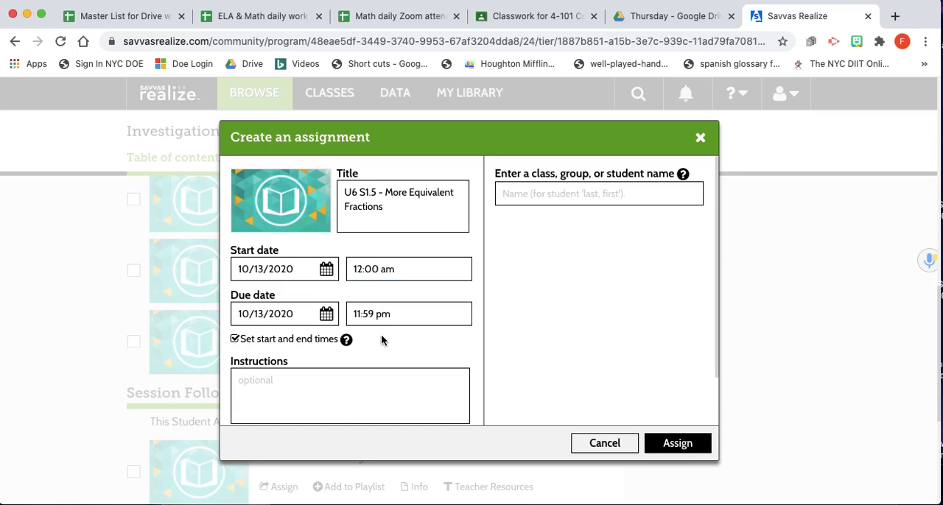
left_click(395, 312)
left_click(396, 313)
left_click(396, 313)
scroll(402, 359, "down", 8)
scroll(402, 358, "down", 7)
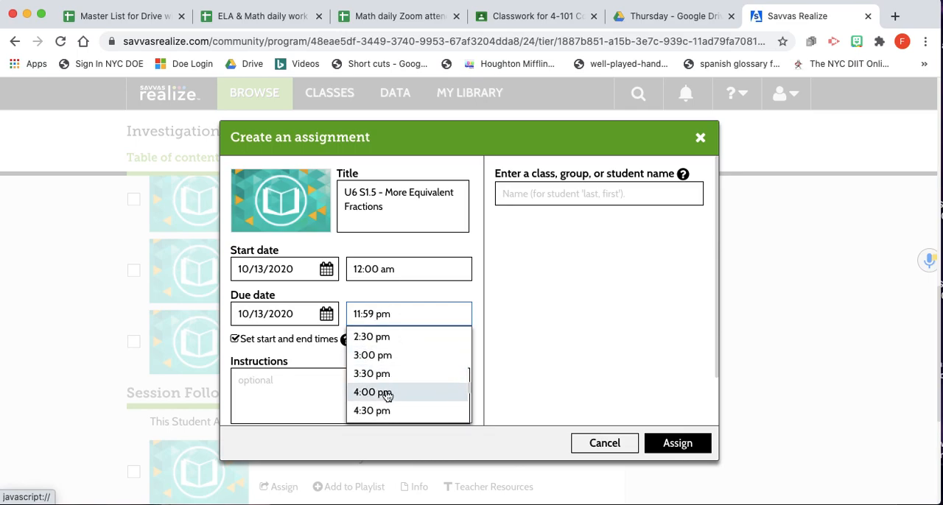
left_click(383, 355)
left_click(398, 269)
left_click(398, 268)
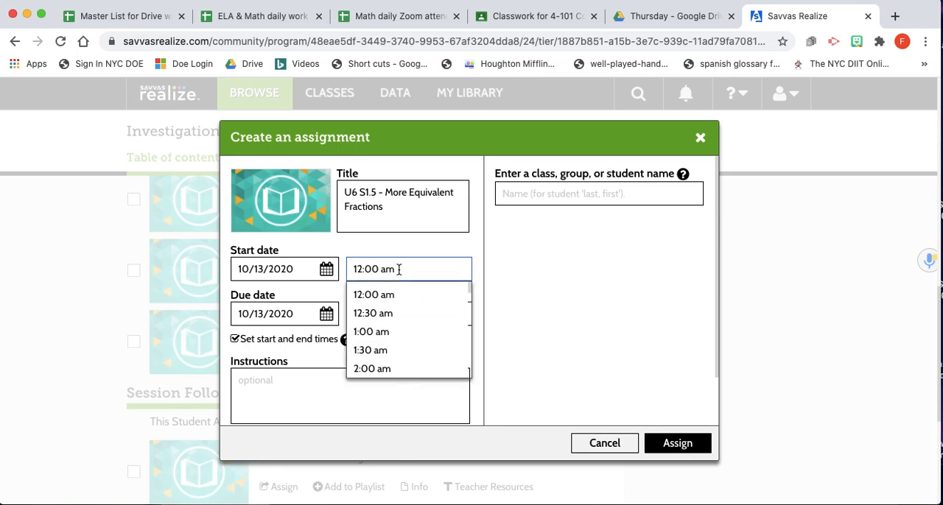
Enter the placeholder text "fklsjfkldsjfkldsjfkl" as the assignment instructions
left_click(282, 384)
scroll(282, 388, "down", 2)
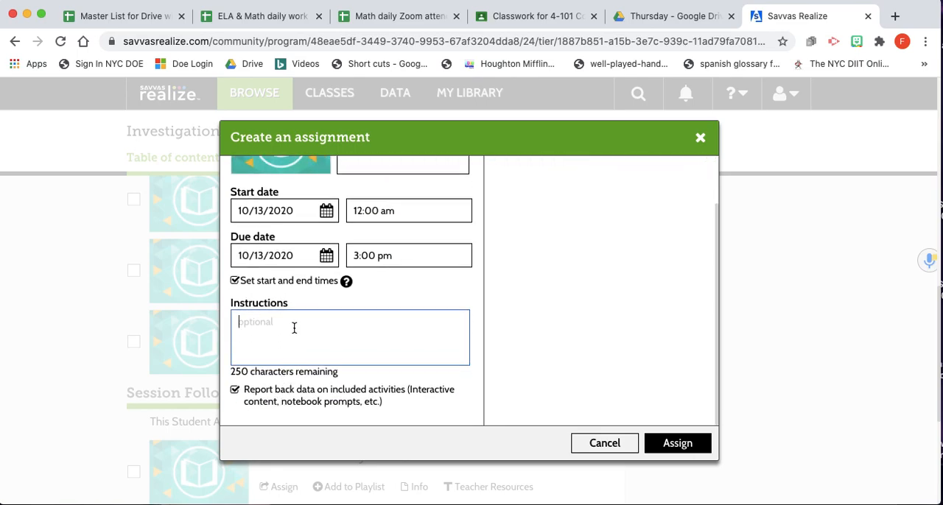
type("fklsjfkldsjfkldsjfkl")
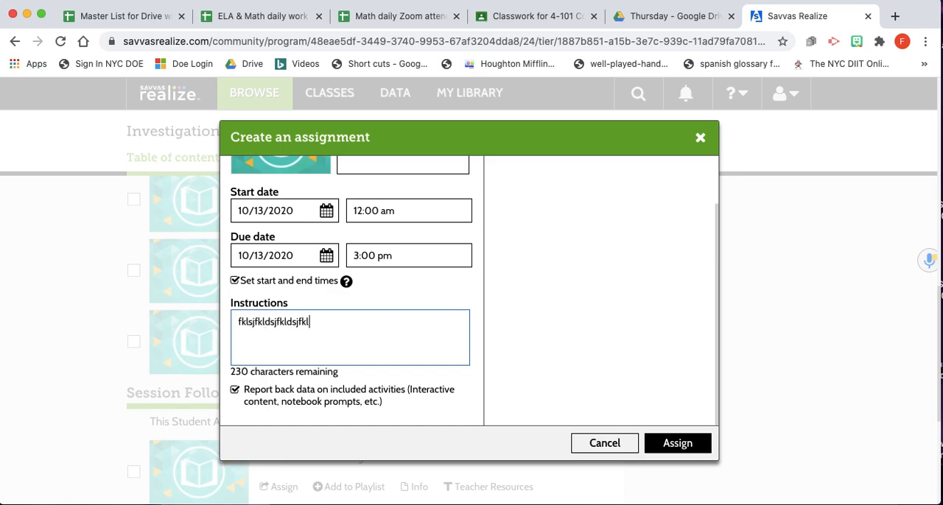
scroll(590, 348, "up", 2)
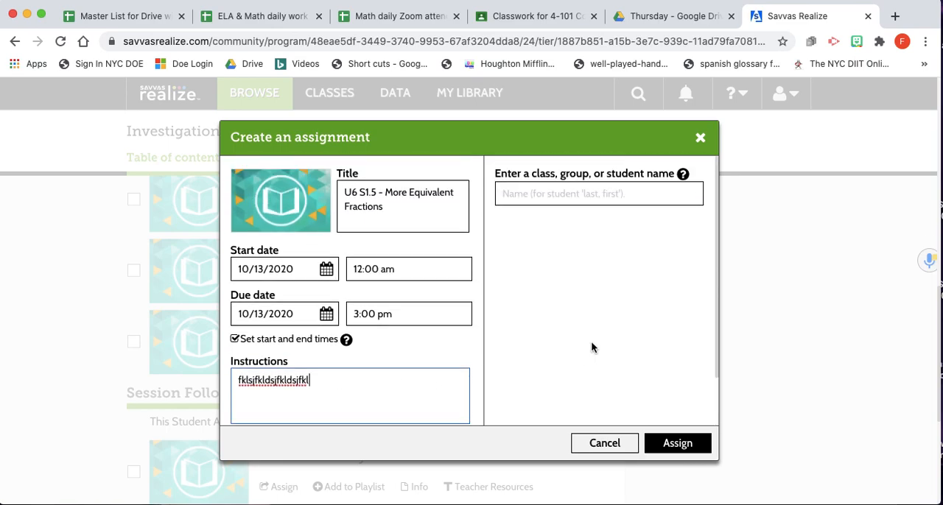
Add the class 4-101 Cohort B as the assignment's recipient
left_click(534, 195)
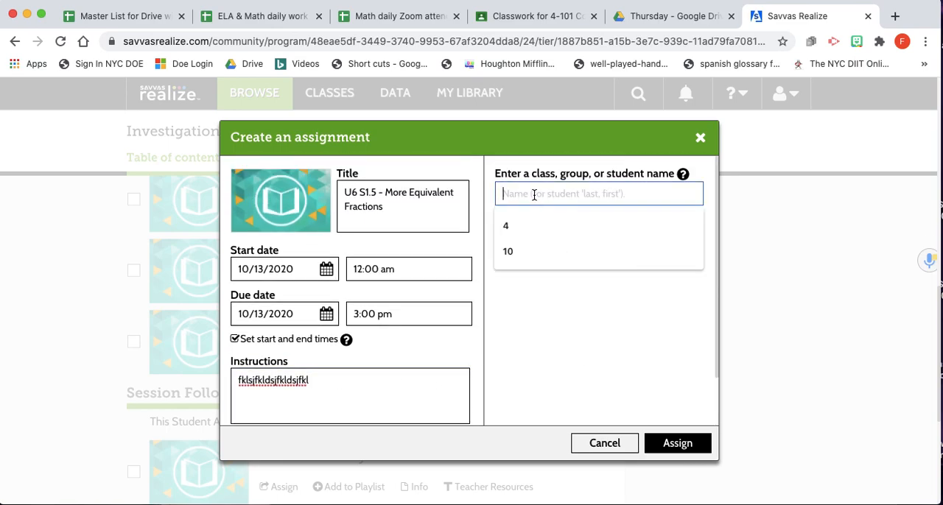
type("4")
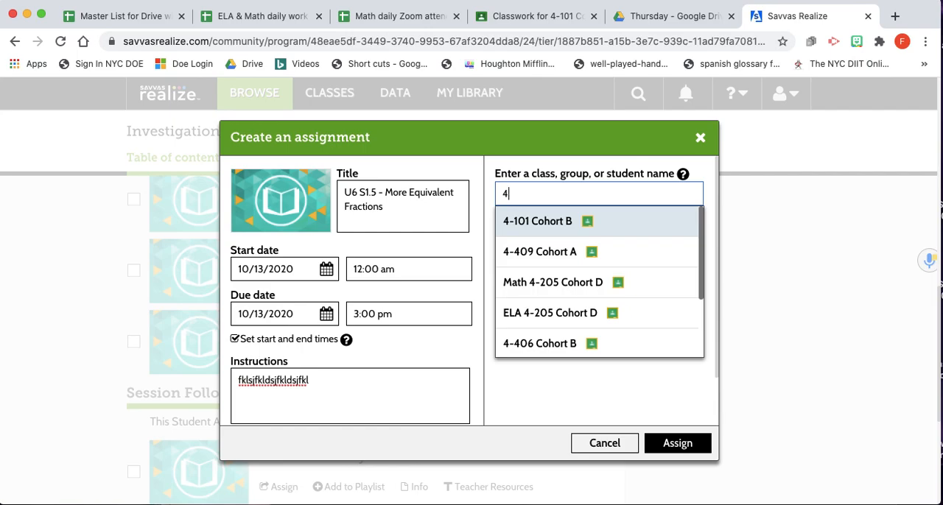
left_click(557, 224)
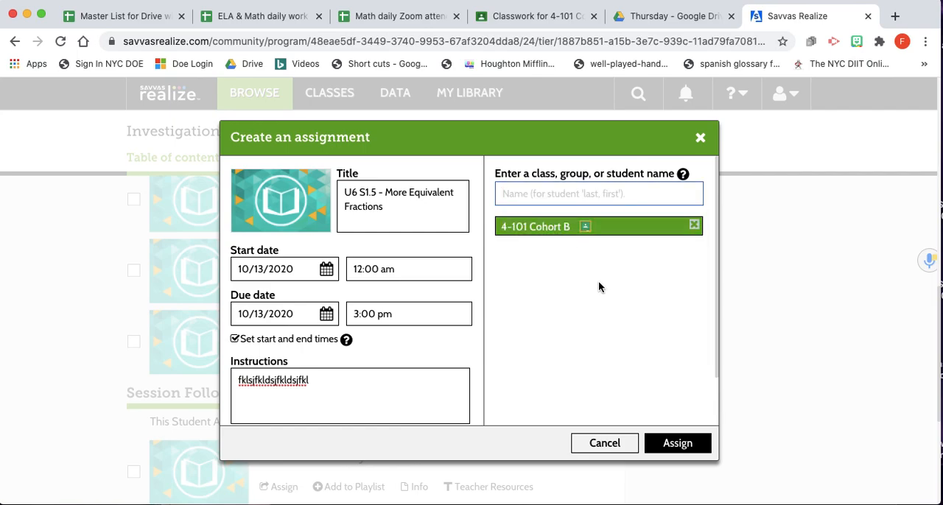
type("4")
left_click(570, 222)
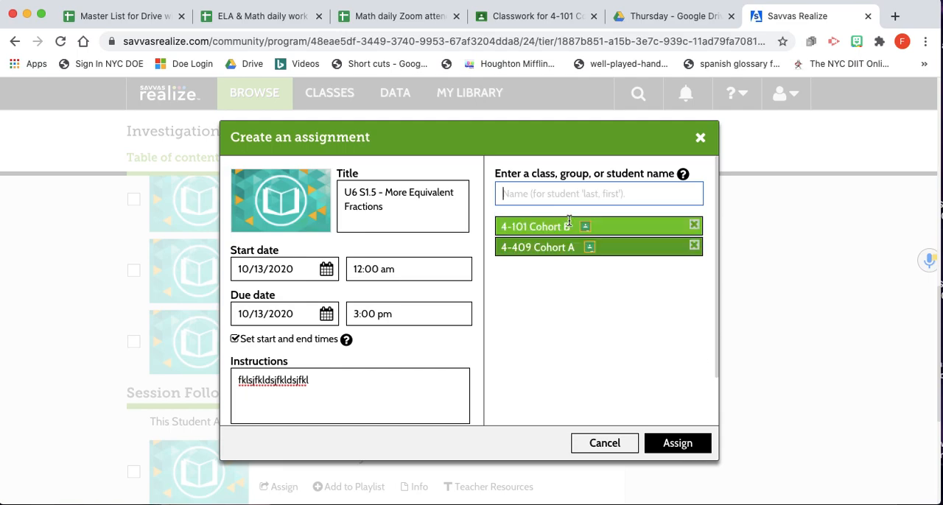
left_click(694, 247)
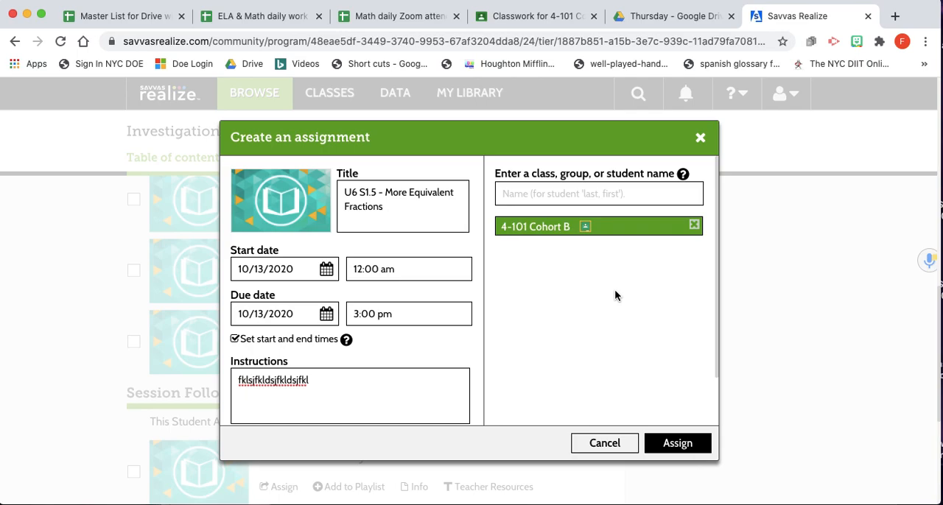
Submit the More Equivalent Fractions assignment
left_click(678, 444)
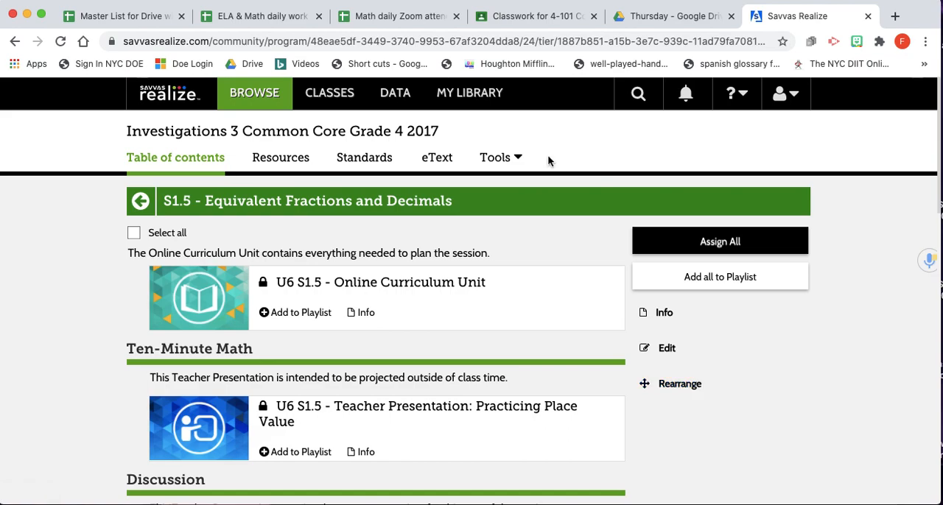
Switch to Google Classroom and open the classwork of the class 4-101 Cohort B
left_click(521, 16)
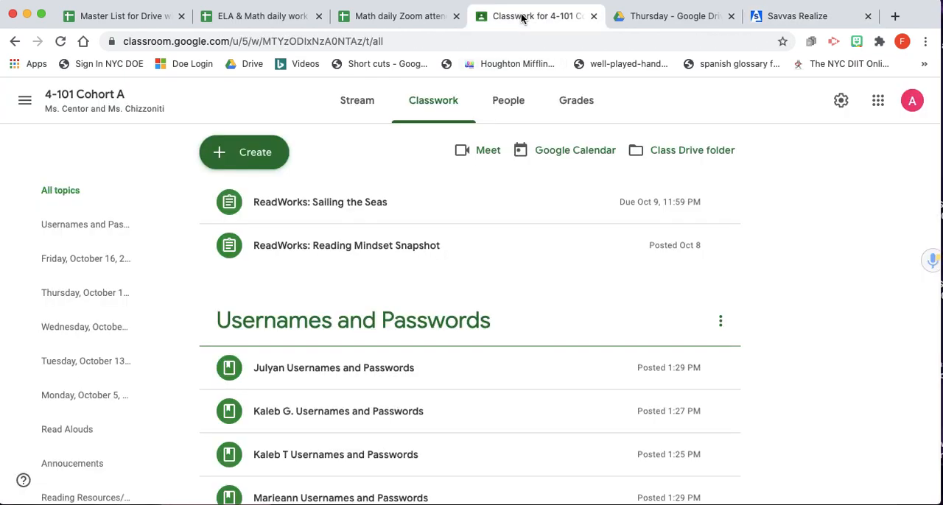
left_click(80, 101)
left_click(24, 101)
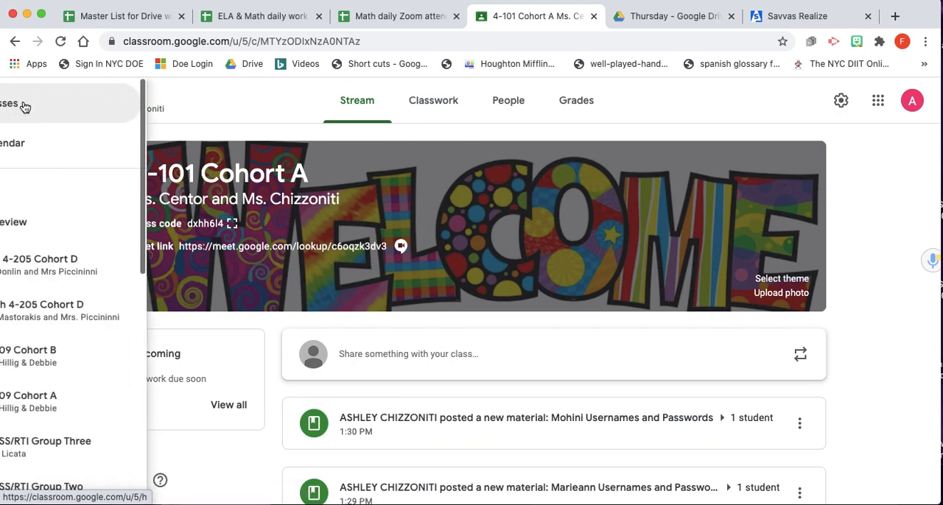
left_click(120, 353)
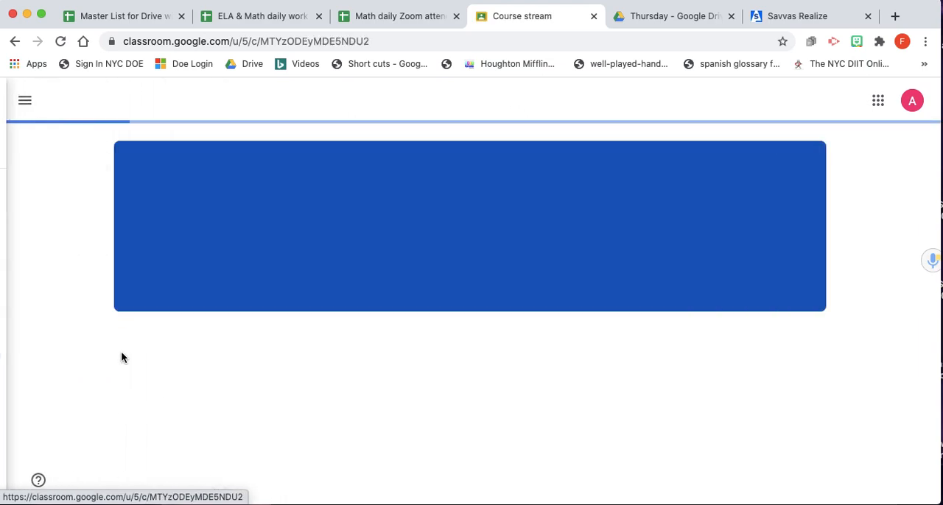
left_click(26, 104)
scroll(125, 361, "down", 5)
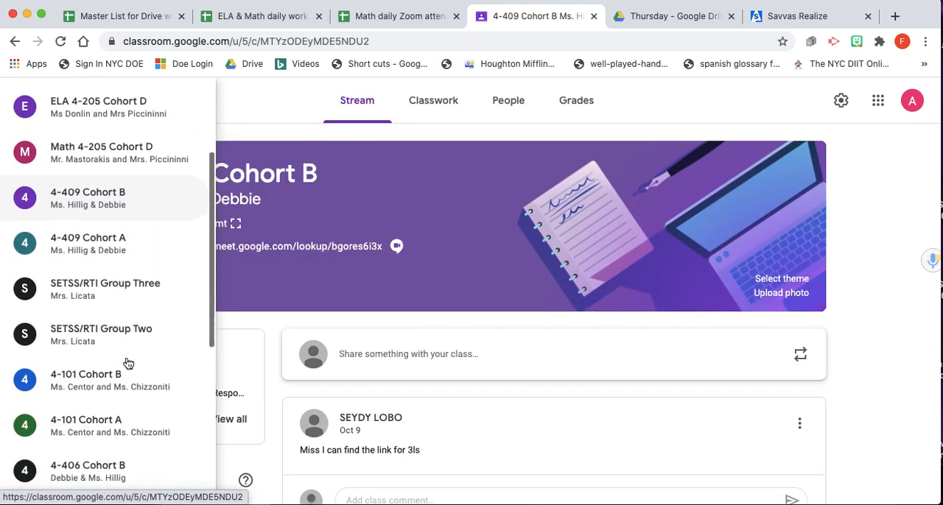
left_click(112, 228)
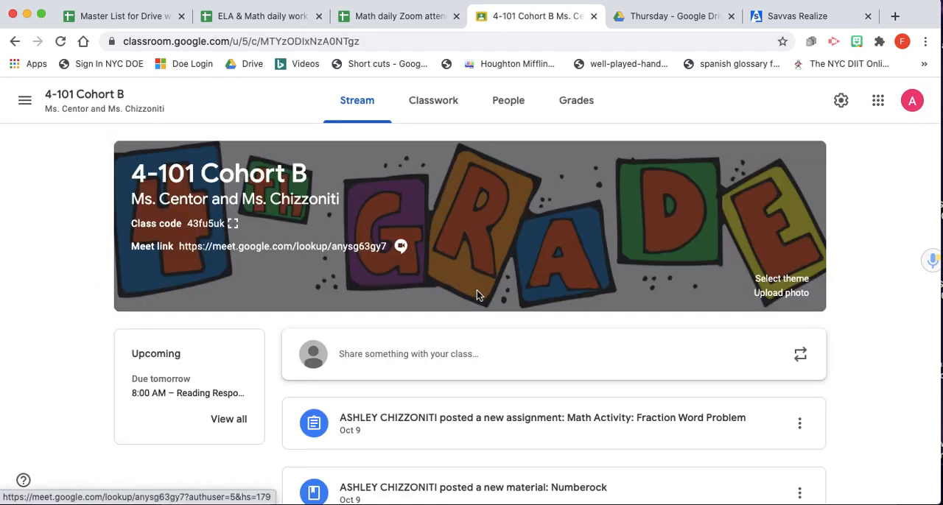
left_click(441, 109)
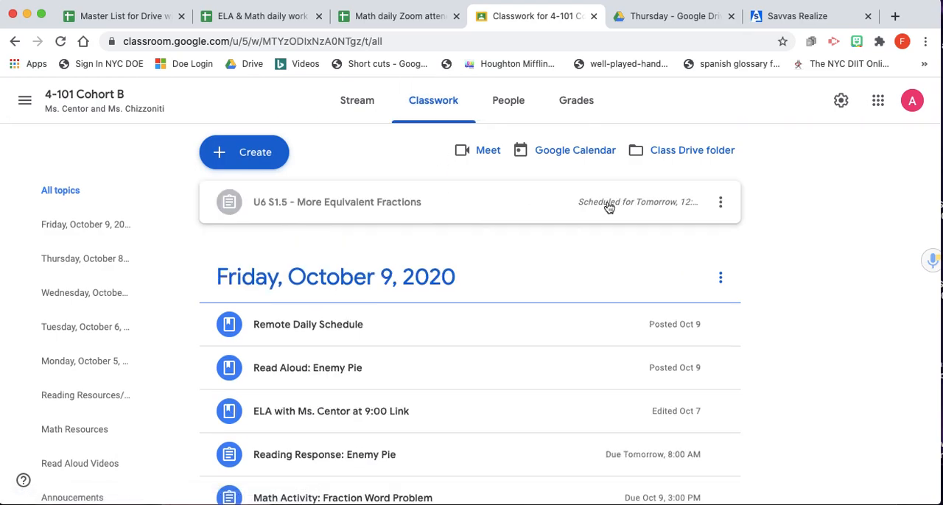
Open the scheduled U6 S1.5 - More Equivalent Fractions assignment for editing, review its settings, and schedule it
left_click(721, 205)
left_click(678, 234)
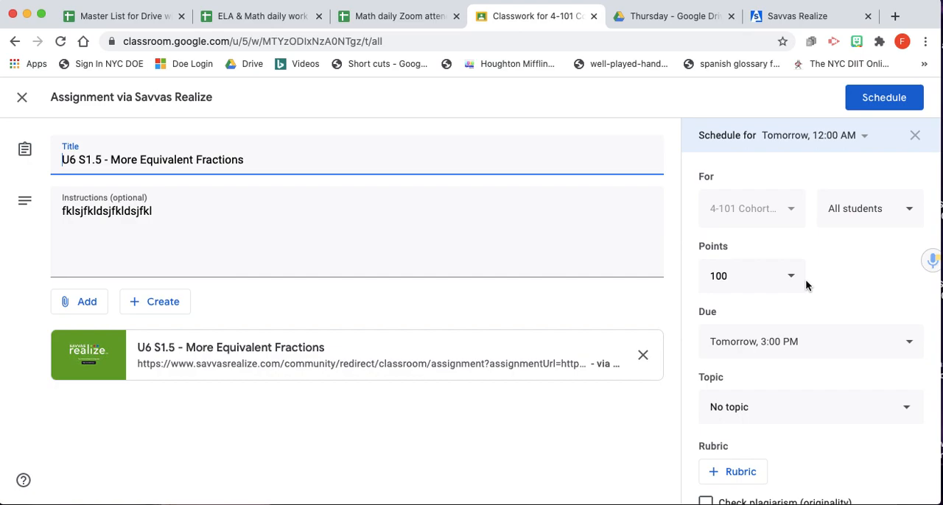
scroll(791, 341, "down", 1)
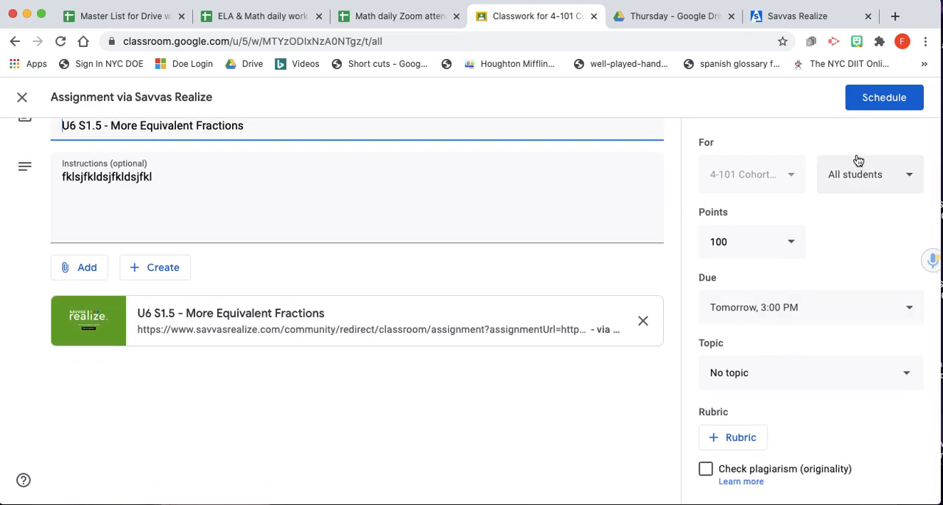
scroll(858, 161, "up", 1)
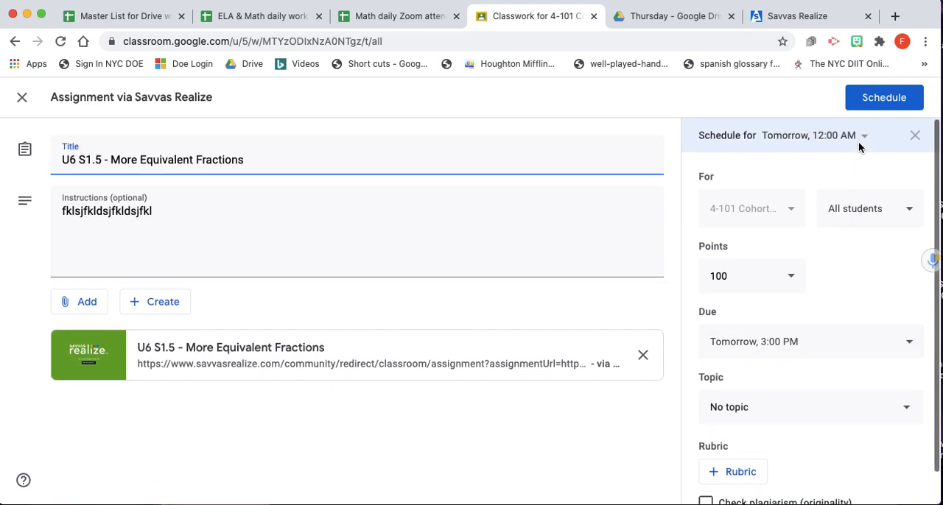
left_click(884, 99)
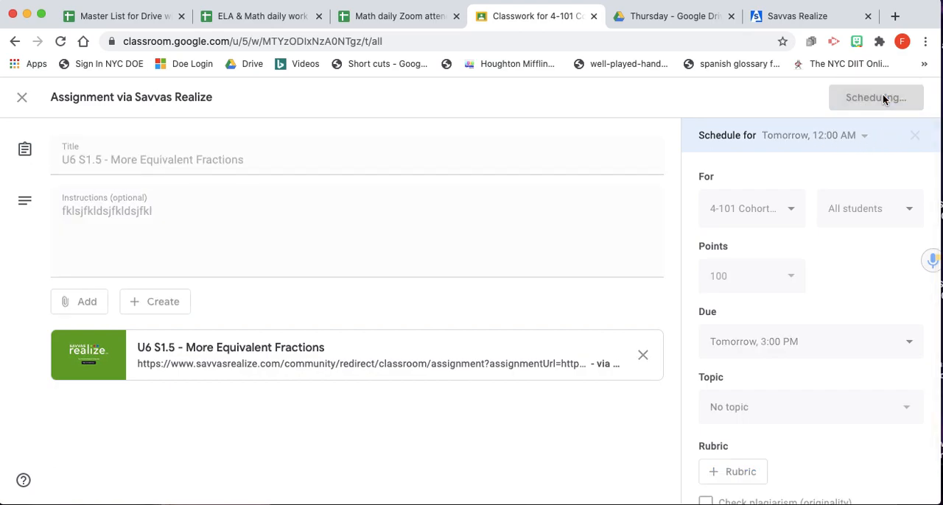